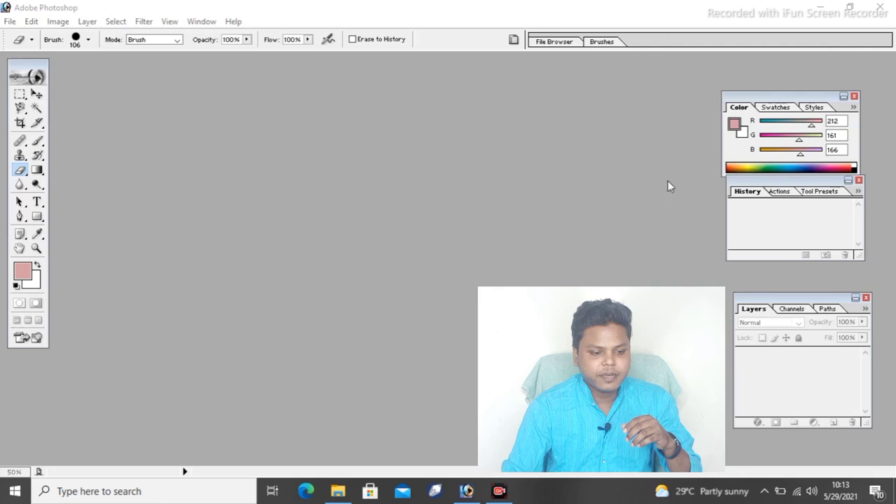
Step: Open 24524.JPG from the Desktop through File > Open, scrolling the list to find it
left_click(9, 21)
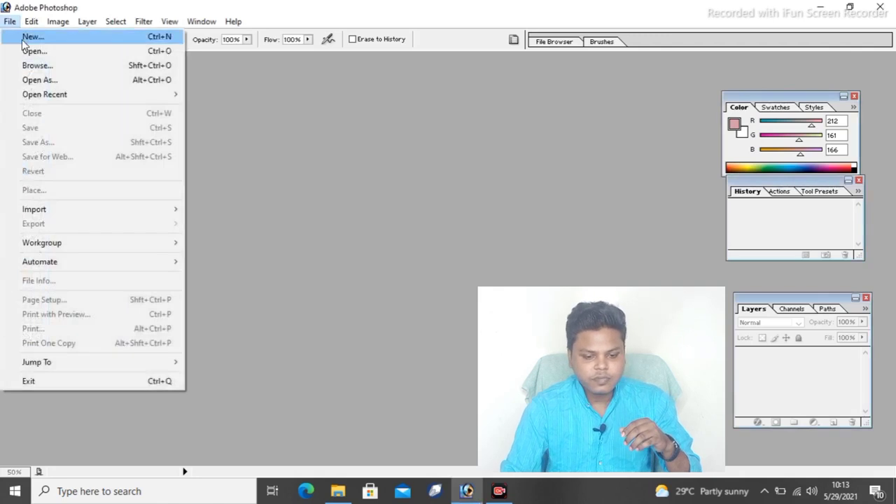
left_click(28, 54)
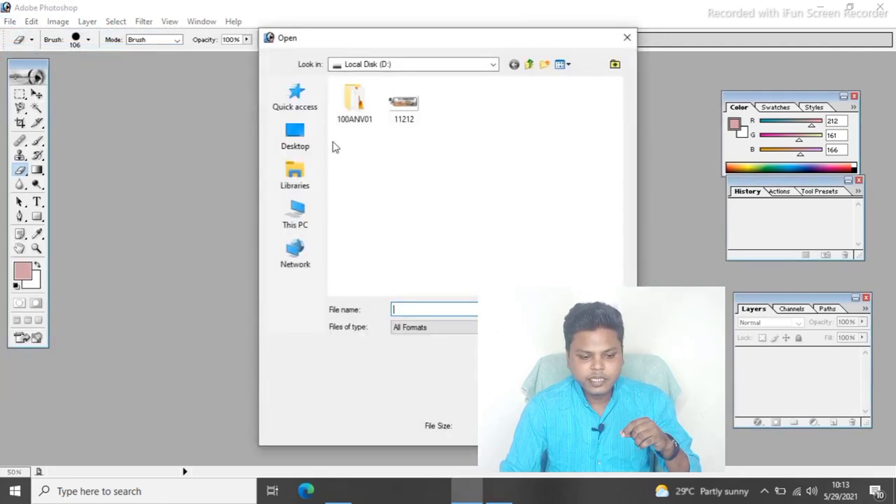
left_click(294, 136)
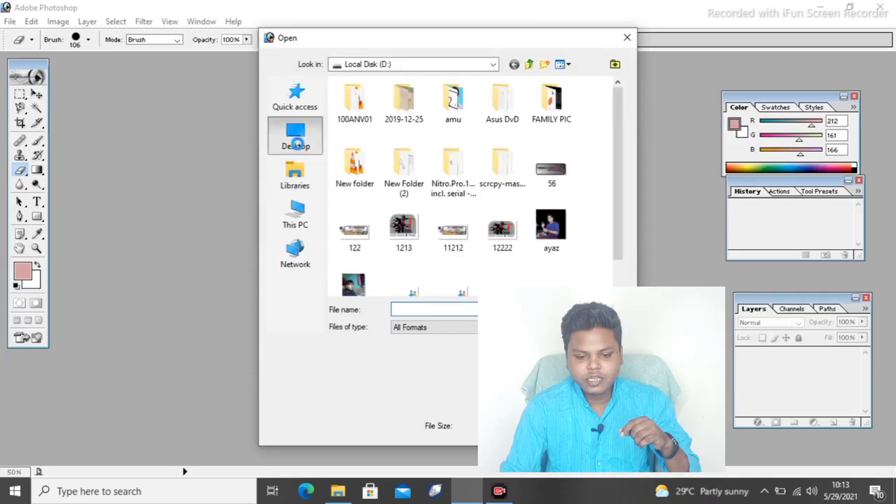
scroll(429, 185, "down", 3)
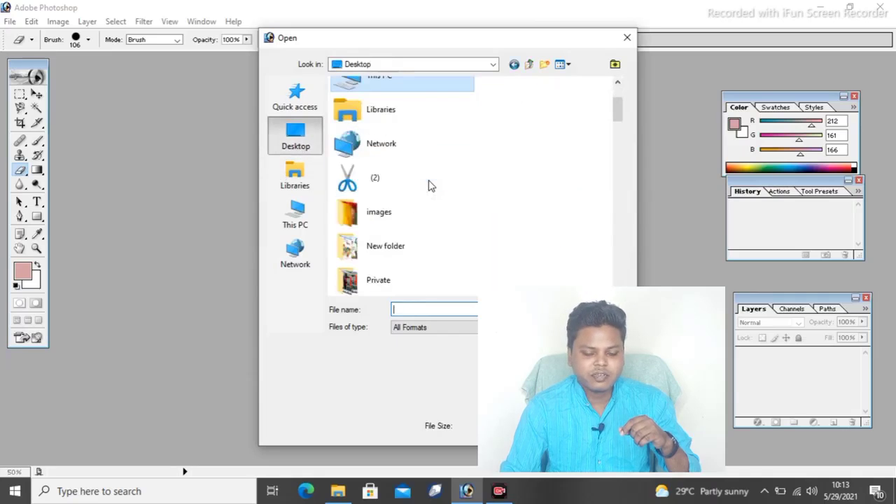
scroll(429, 185, "down", 2)
scroll(430, 187, "down", 3)
scroll(430, 187, "down", 3)
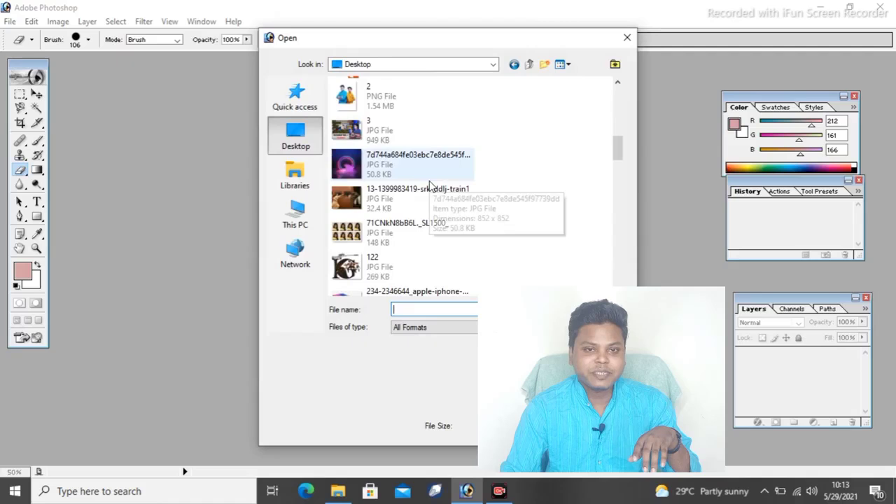
scroll(408, 252, "down", 3)
scroll(410, 252, "down", 3)
scroll(410, 251, "down", 2)
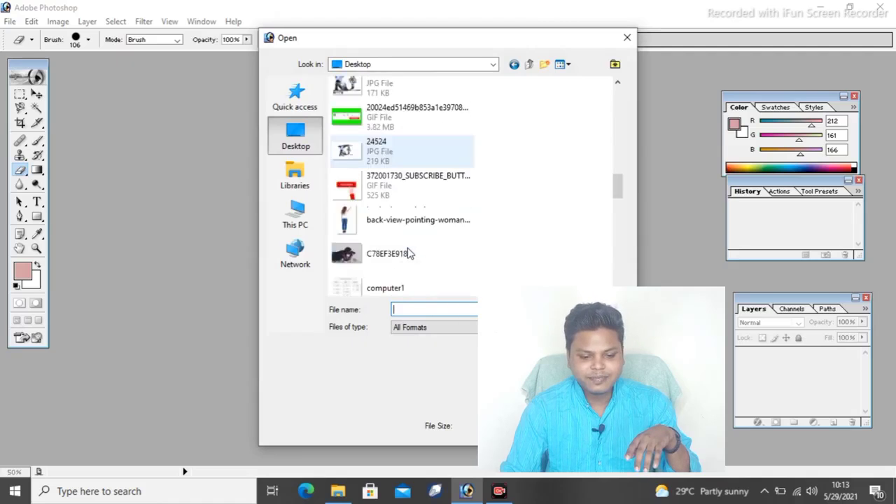
scroll(410, 251, "down", 2)
scroll(410, 250, "down", 3)
scroll(410, 250, "down", 3)
scroll(410, 246, "down", 3)
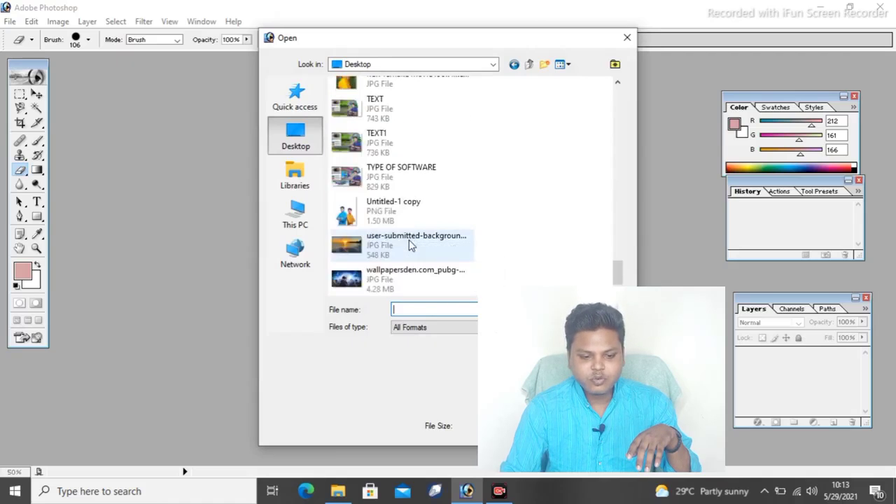
scroll(411, 243, "up", 5)
scroll(410, 242, "up", 10)
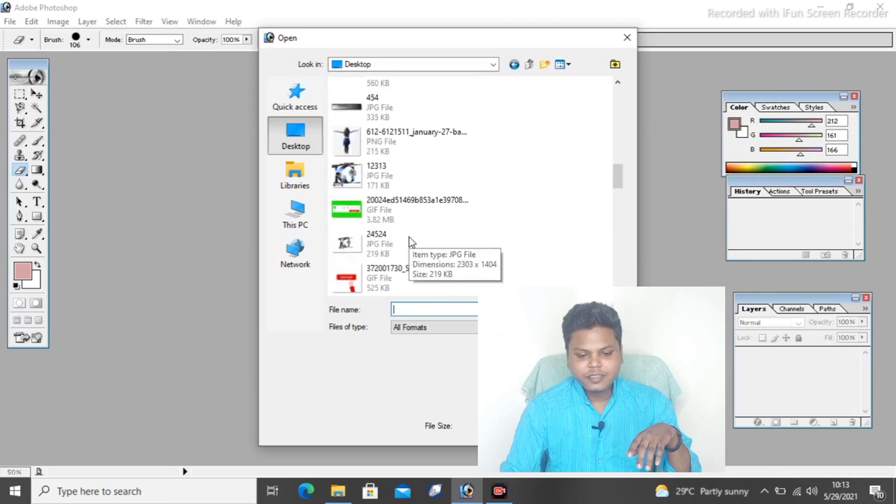
double_click(378, 239)
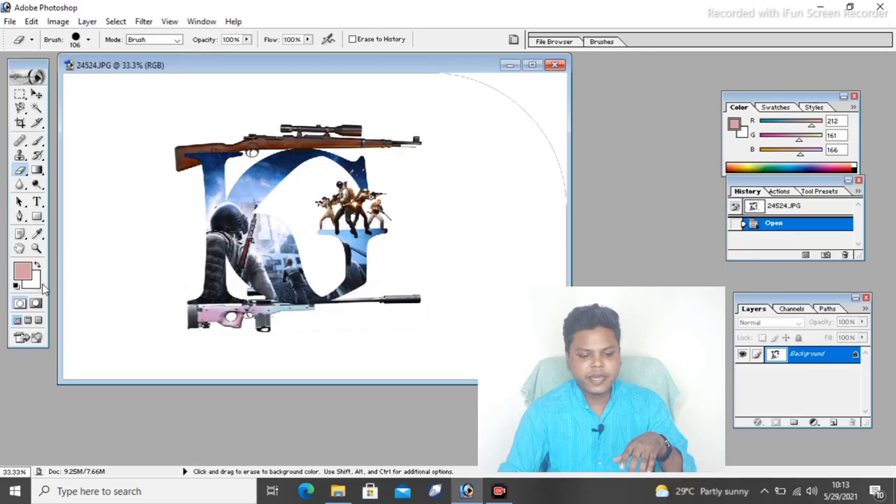
left_click(32, 283)
left_click(334, 202)
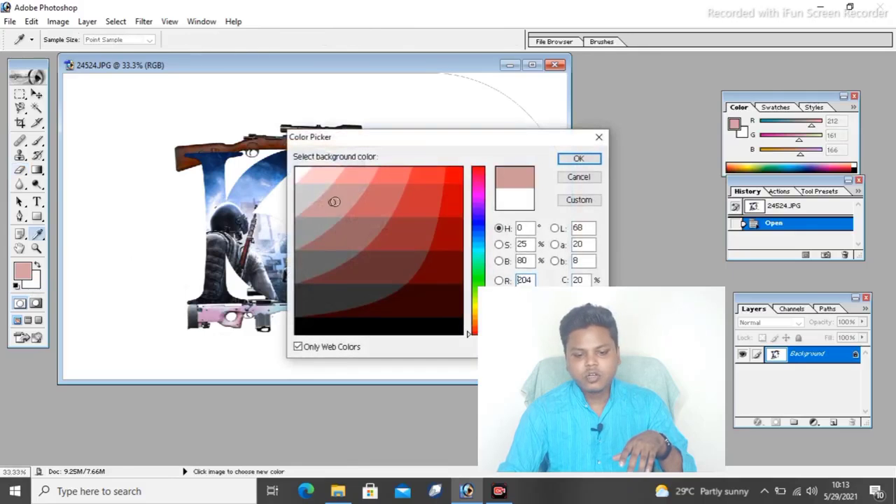
left_click(420, 190)
left_click(579, 158)
key("e")
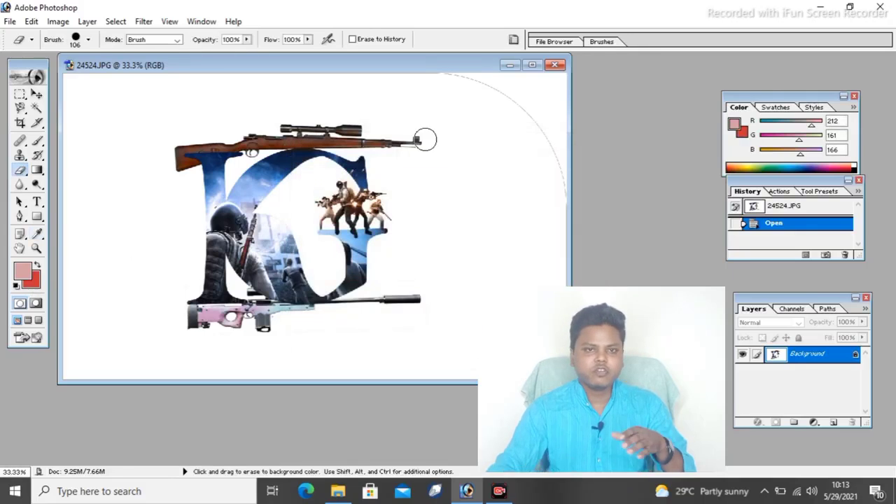
left_click_drag(395, 135, 439, 142)
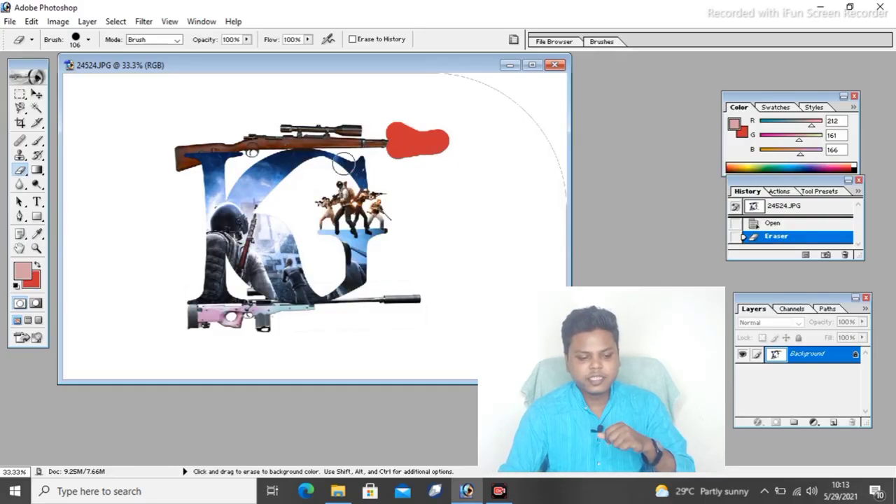
left_click(38, 284)
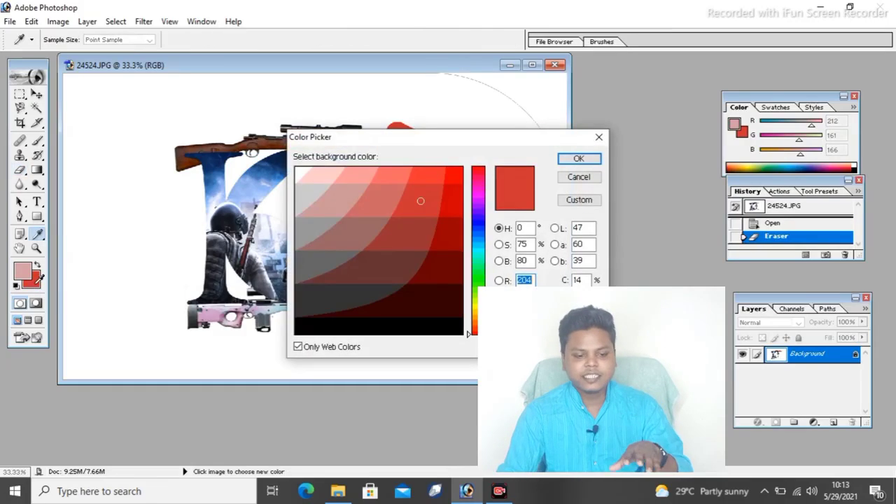
left_click(161, 113)
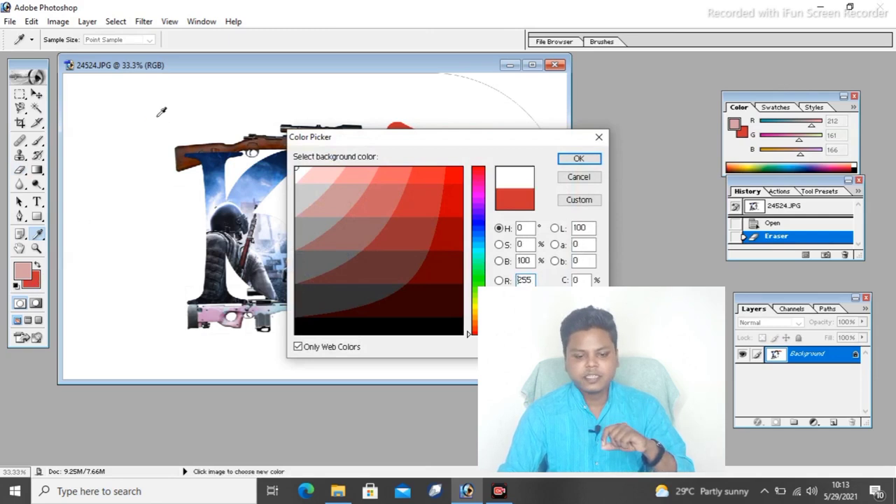
left_click(578, 158)
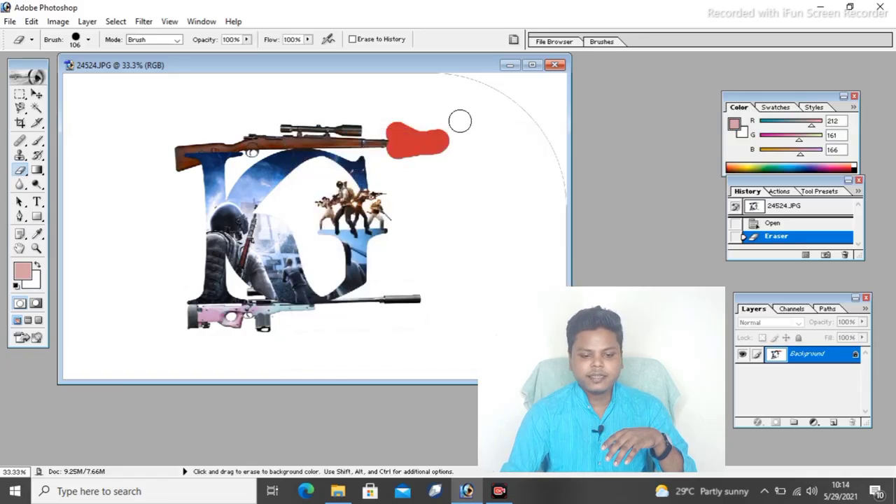
mouse_move(393, 130)
left_mouse_down()
mouse_move(399, 163)
mouse_move(359, 126)
mouse_move(287, 151)
left_mouse_up()
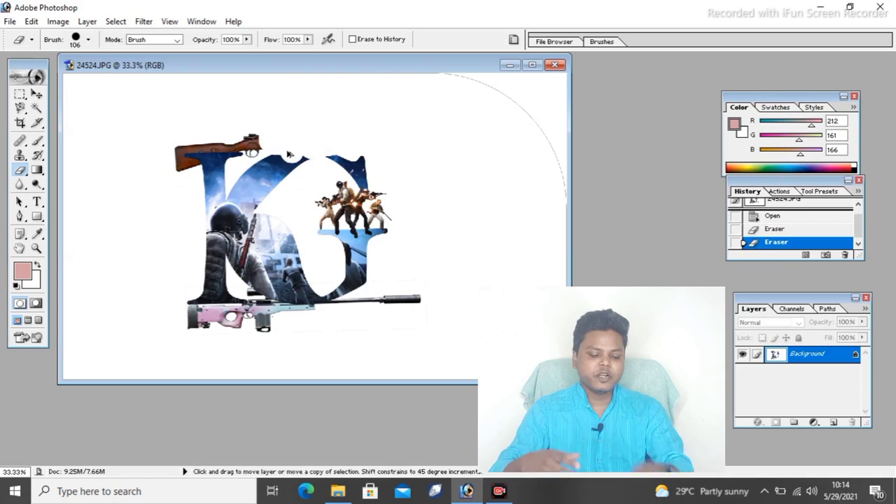
key("ctrl+z")
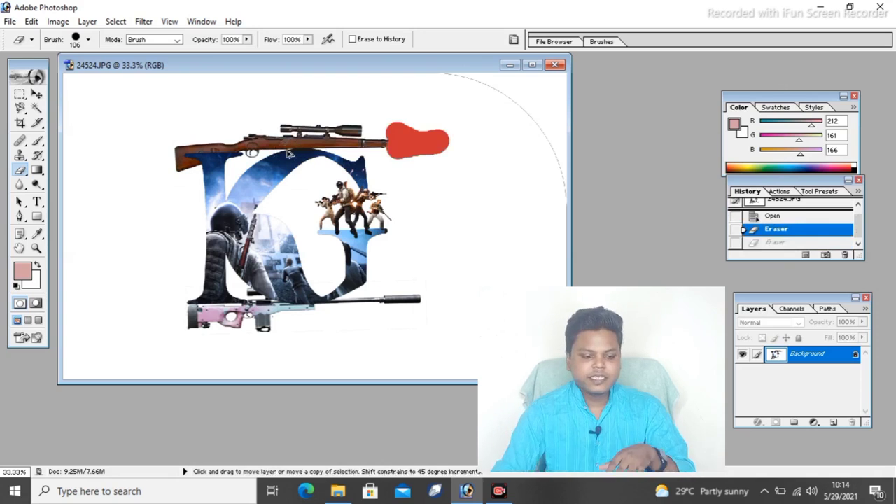
key("ctrl+alt+z")
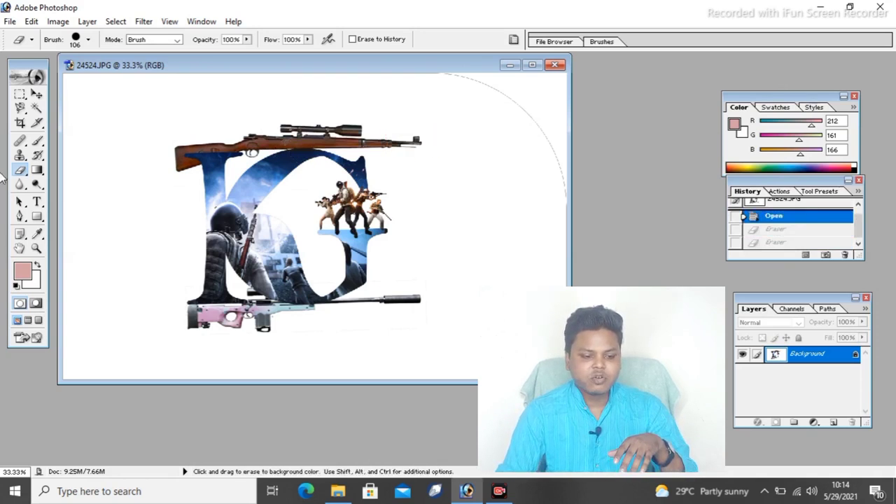
left_click_drag(19, 173, 44, 183)
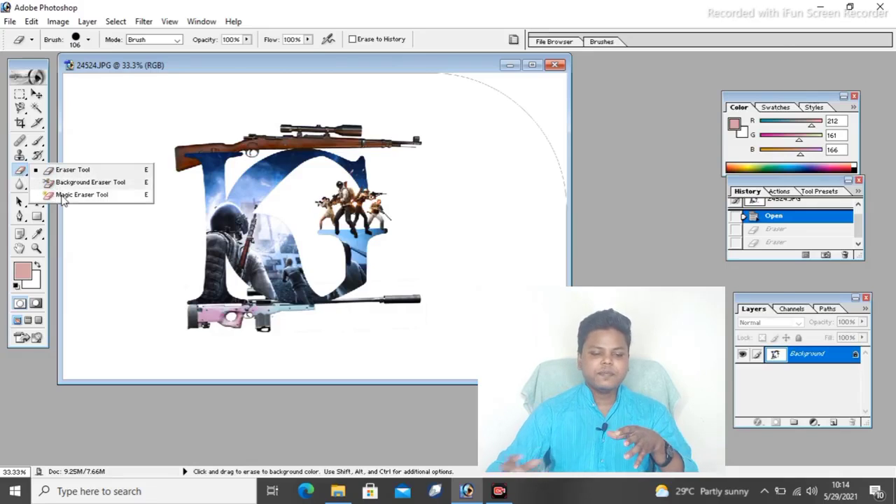
Step: Magic-erase the white background, top-right corner and white areas inside the letter
left_click(62, 196)
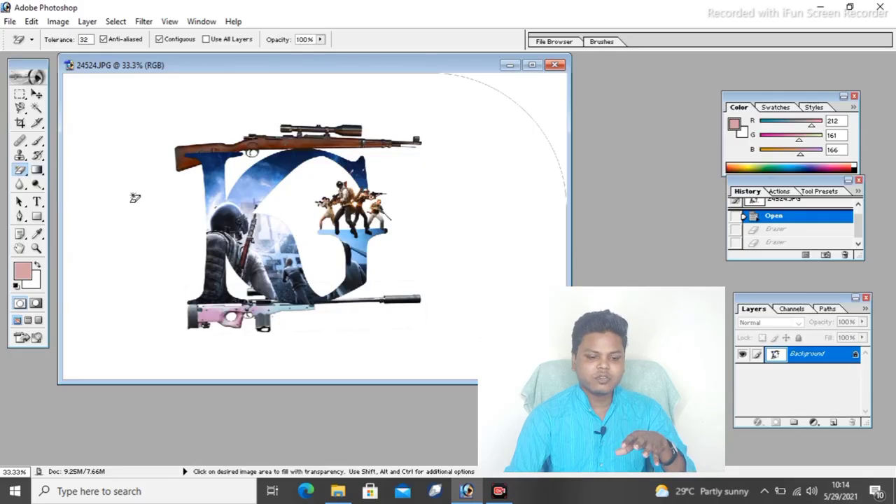
left_click(152, 210)
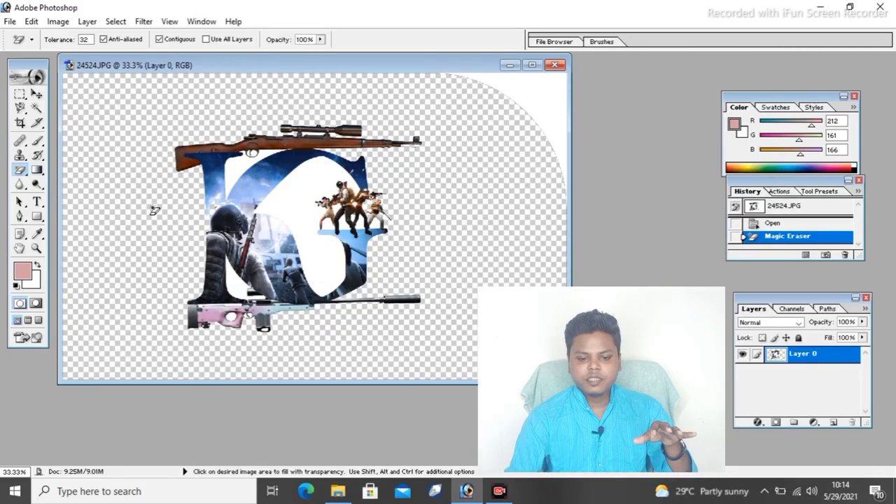
left_click(557, 91)
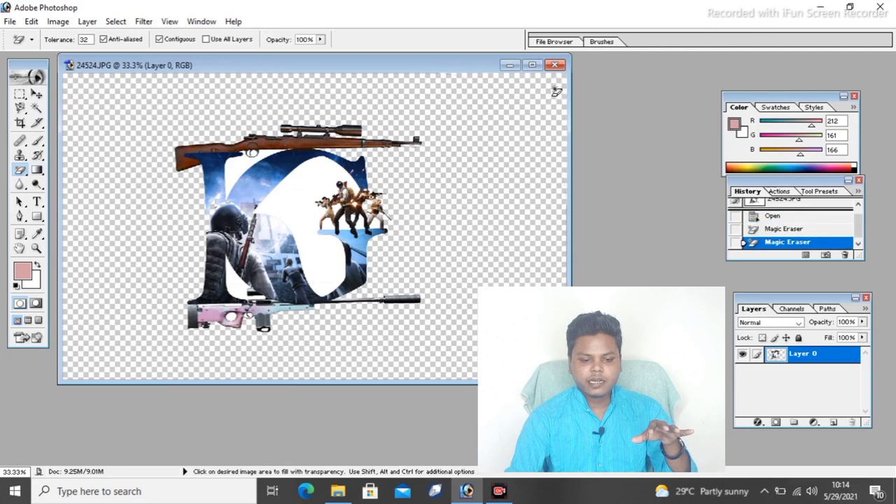
left_click(302, 201)
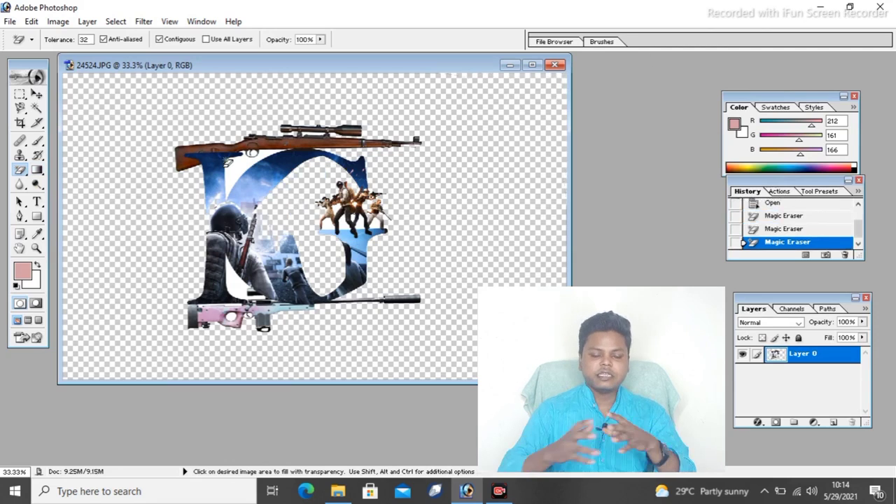
left_click(237, 169)
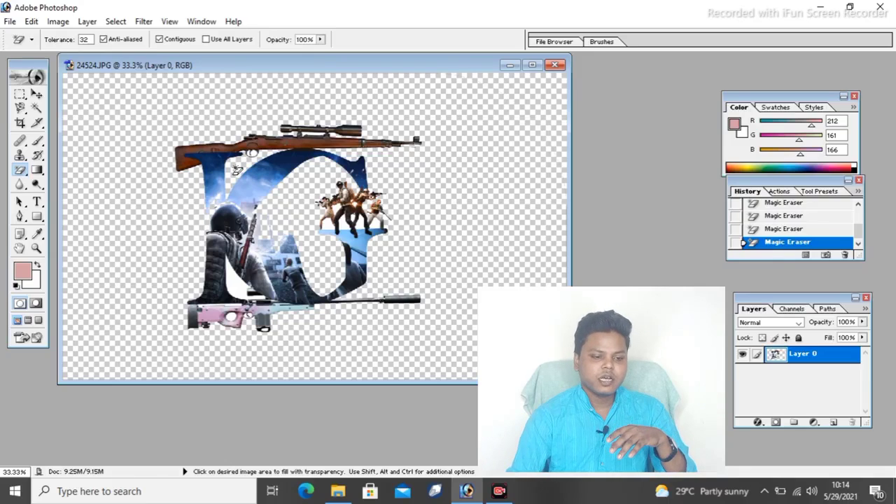
Step: Open the neon-ring image and undo an accidental erase on it
left_click(10, 21)
left_click(25, 52)
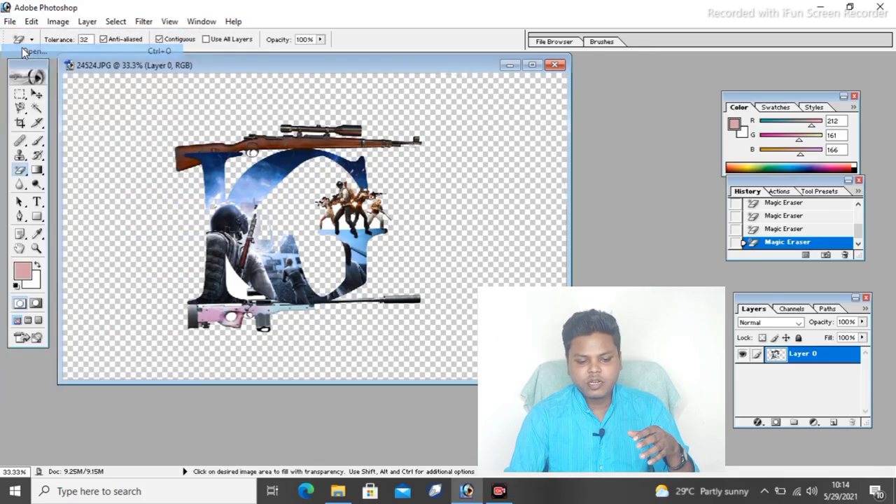
double_click(355, 225)
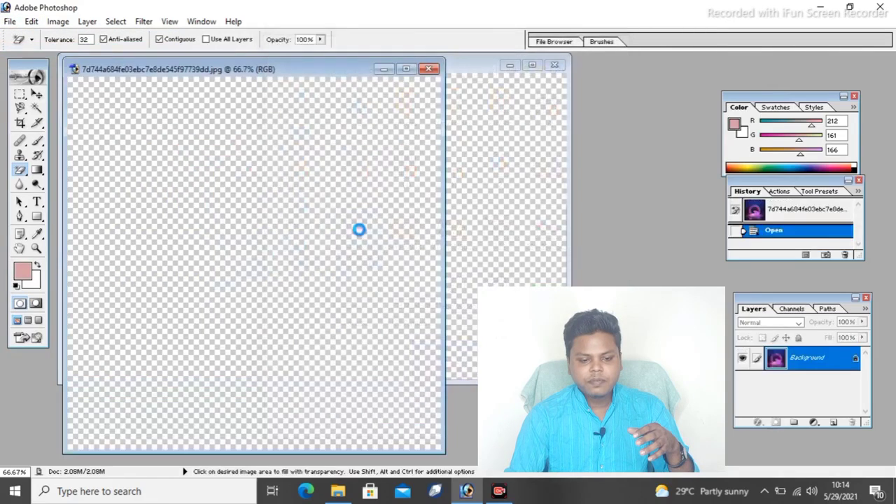
left_click(359, 229)
left_click_drag(252, 69, 479, 88)
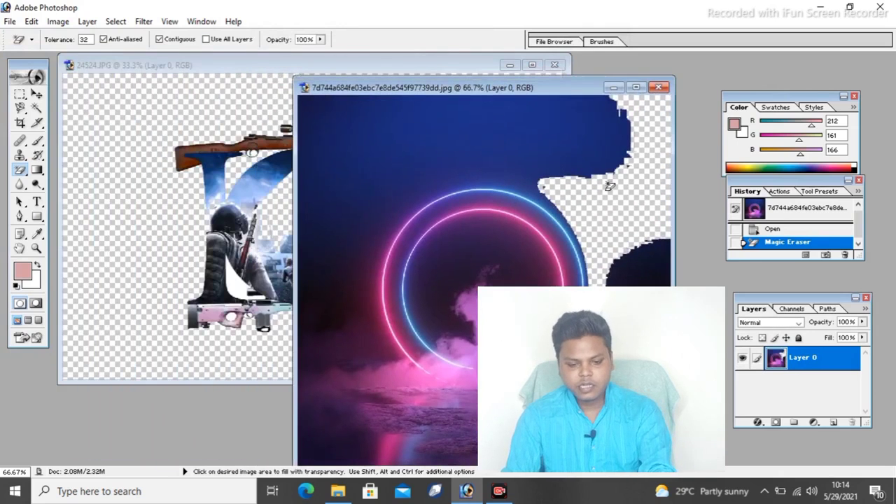
key("ctrl+z")
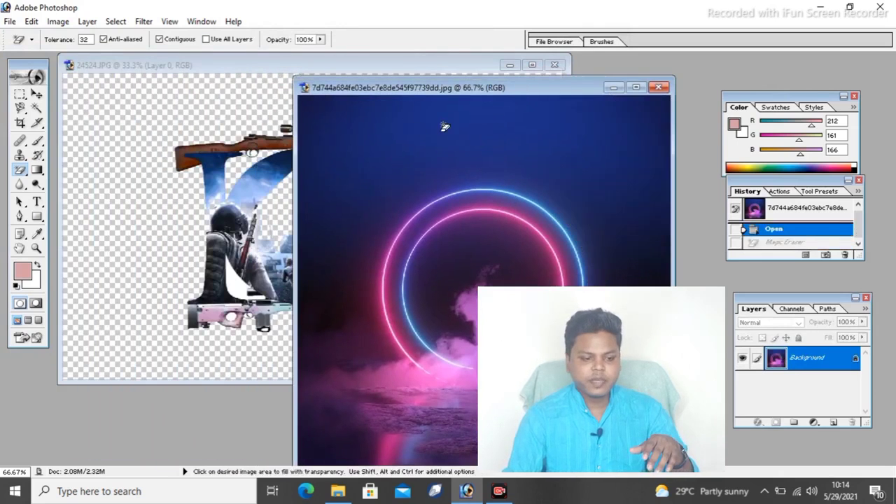
Step: Drag the cut-out K artwork into the neon image, scale it to about 45% and position it
left_click(348, 60)
key("v")
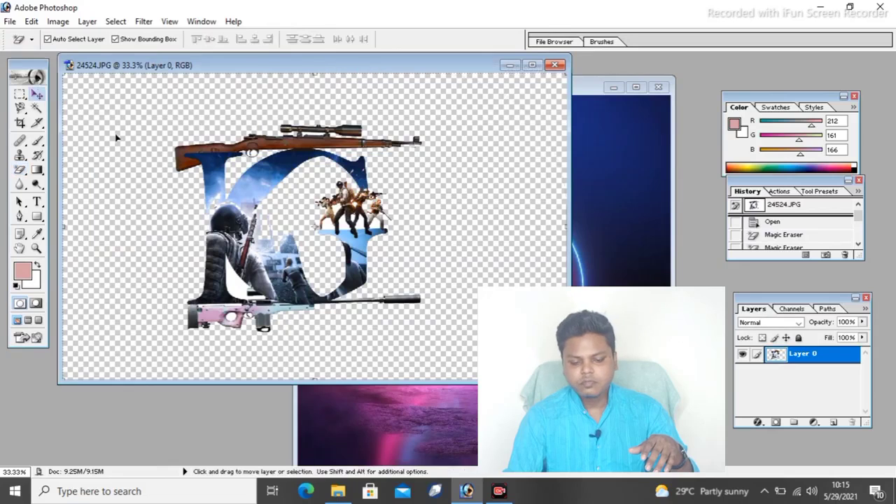
mouse_move(284, 158)
left_mouse_down()
mouse_move(592, 187)
mouse_move(491, 183)
left_mouse_up()
key("ctrl+t")
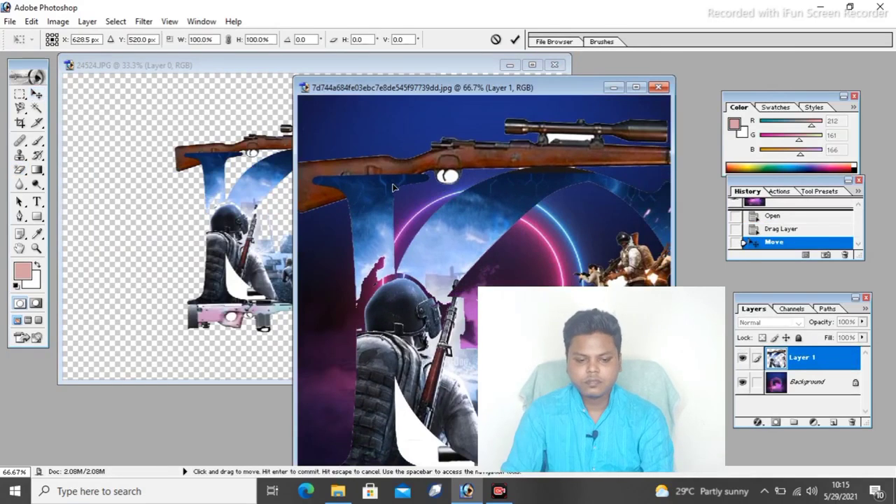
key("ctrl+minus")
key("ctrl+minus")
key("ctrl+minus")
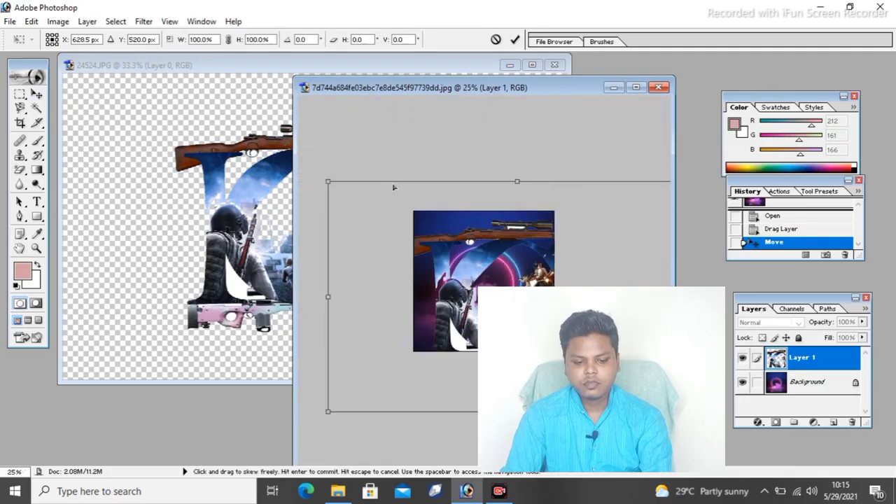
key("ctrl+minus")
left_click_drag(379, 217, 520, 301)
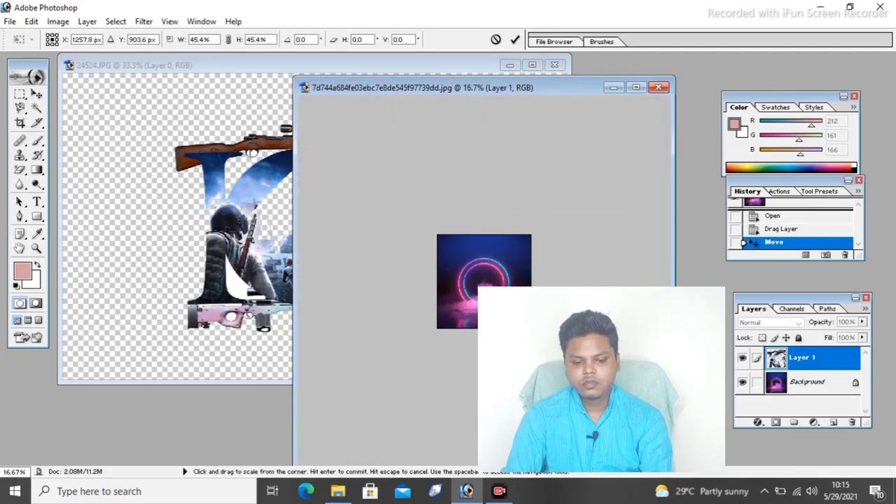
left_click_drag(590, 327, 502, 279)
key("Return")
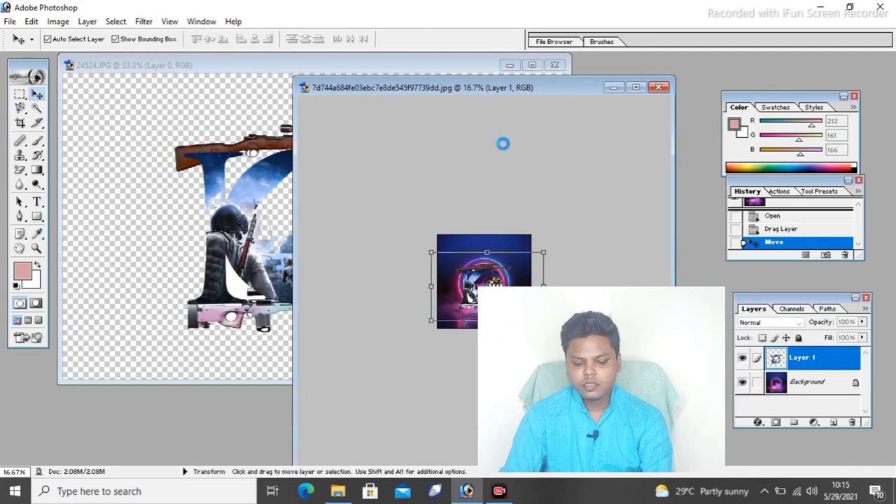
key("ctrl+plus")
Step: Undo the transform, move and pasted layer, and restore 24524.JPG's erased areas
key("ctrl+plus")
key("ctrl+plus")
key("ctrl+0")
key("ctrl+plus")
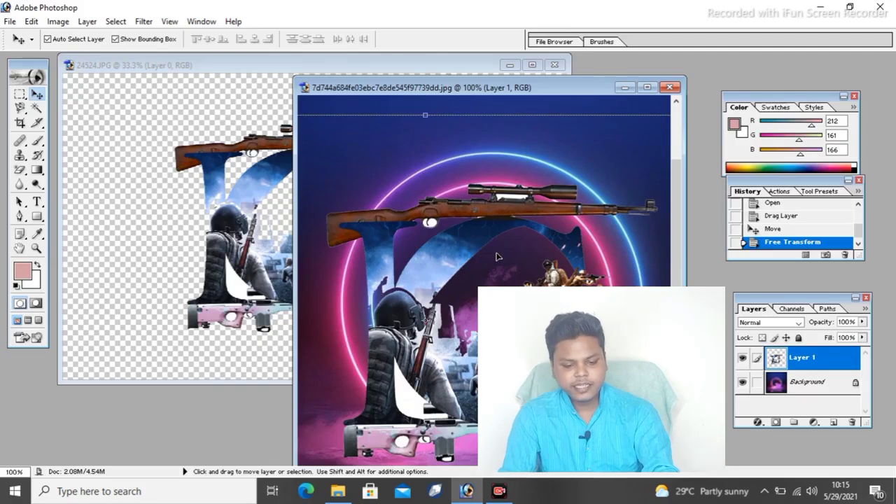
key("ctrl+alt+z")
key("ctrl+alt+z")
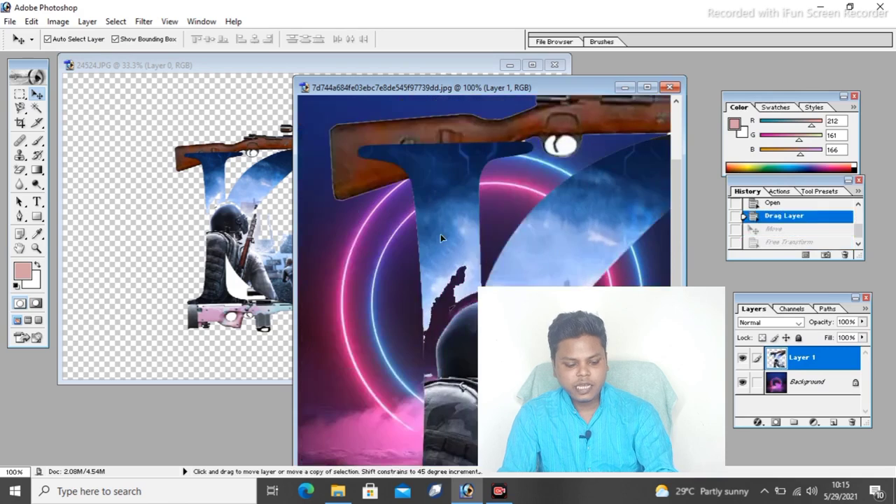
key("ctrl+alt+z")
left_click(173, 213)
key("ctrl+alt+z")
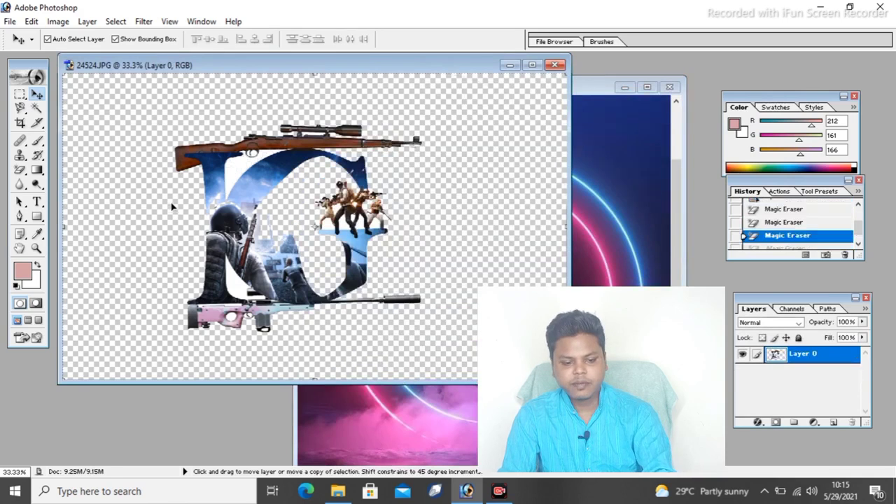
key("ctrl+alt+z")
key("ctrl+alt+z")
key("ctrl+alt+z")
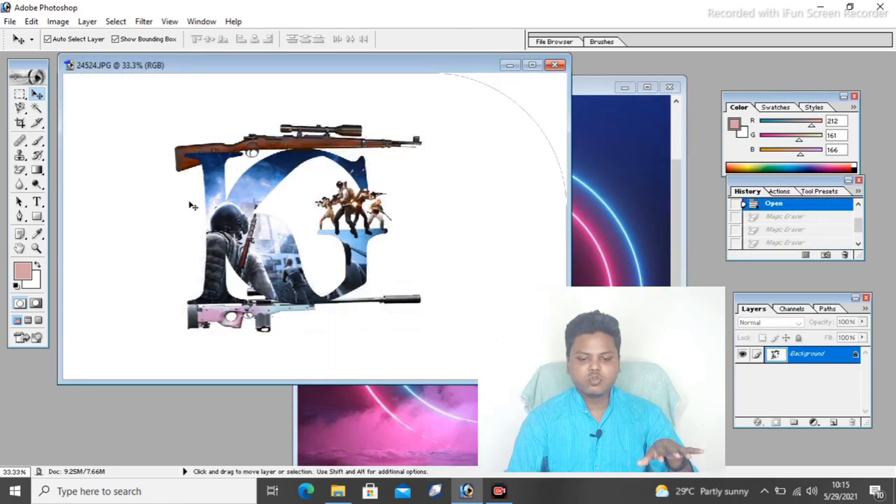
Step: Close the neon-ring document, discarding the unfinished 56.6% × 41.5% transform without saving
left_click(603, 245)
key("ctrl+minus")
key("ctrl+minus")
key("ctrl+minus")
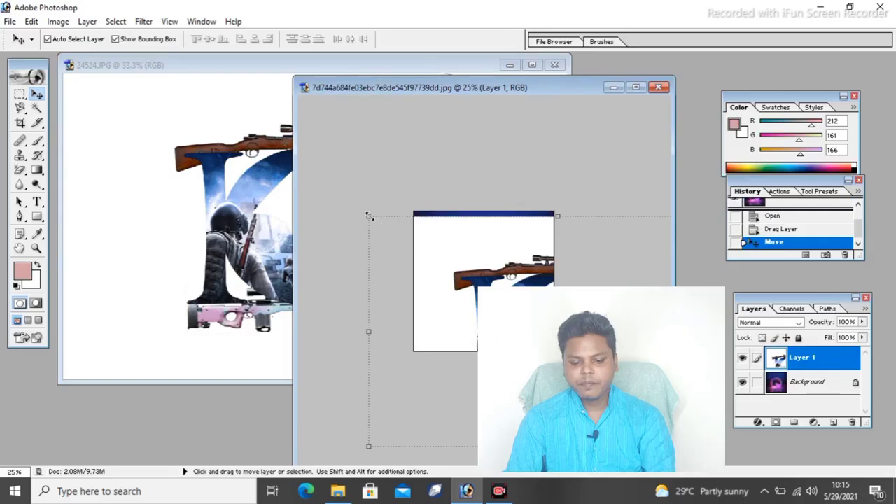
key("ctrl+t")
left_click_drag(369, 216, 414, 255)
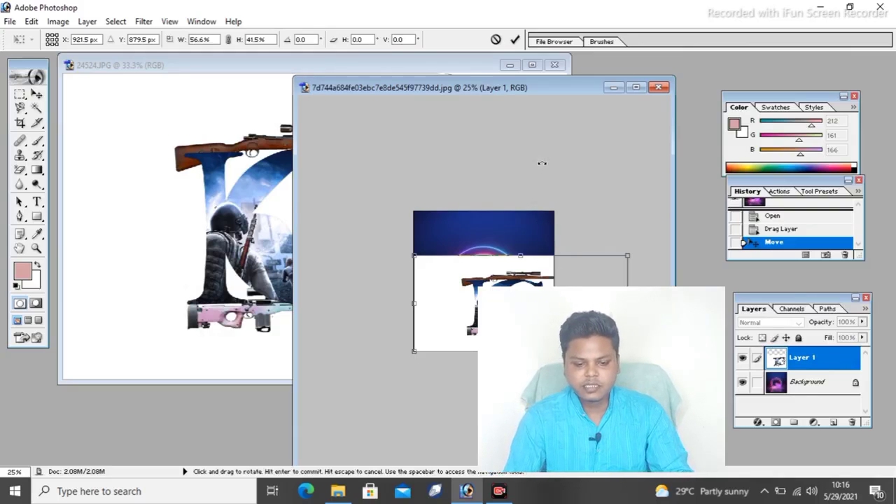
left_click(659, 87)
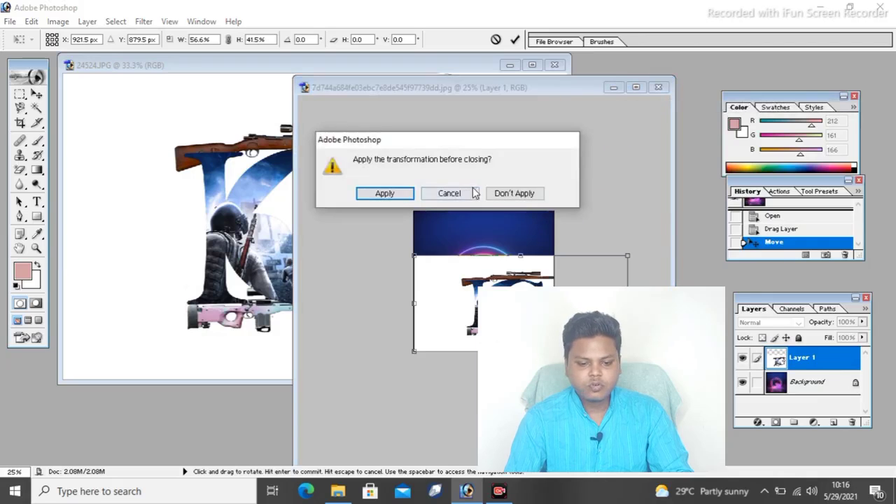
left_click(507, 196)
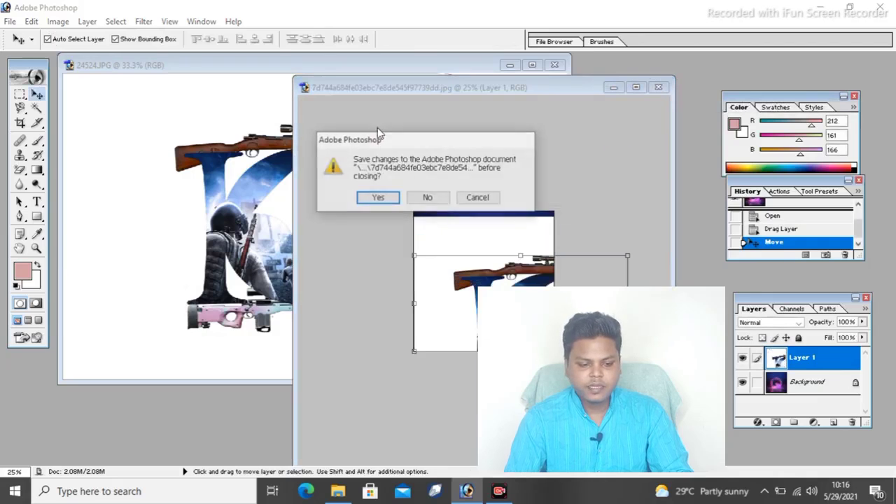
left_click(428, 199)
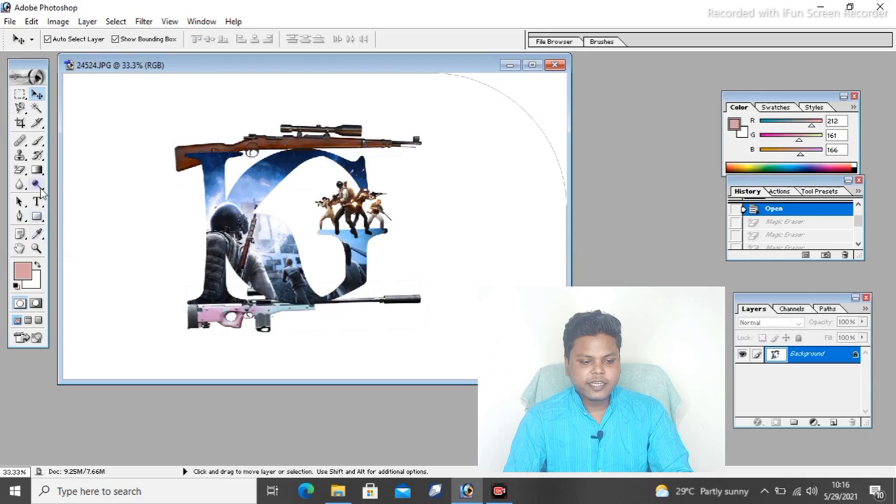
left_click(39, 170)
Step: Choose the Black, White gradient and drag three gradient fills across the canvas
left_click(90, 40)
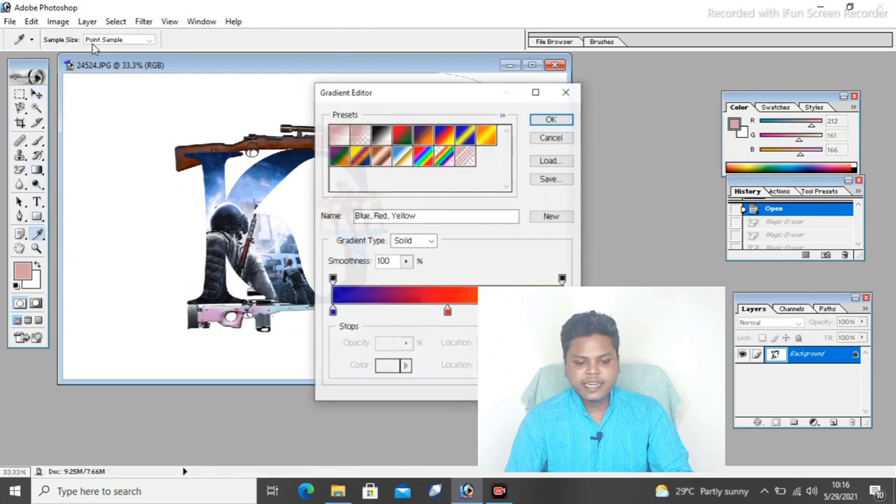
left_click(379, 137)
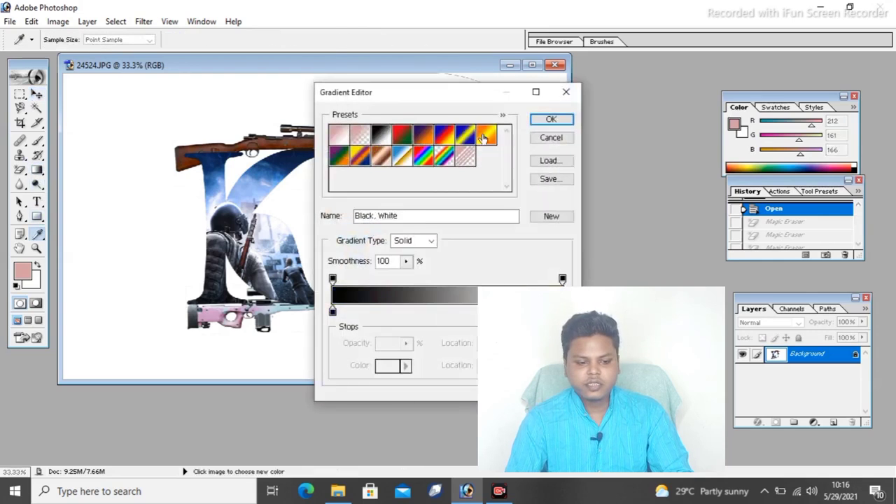
left_click(552, 119)
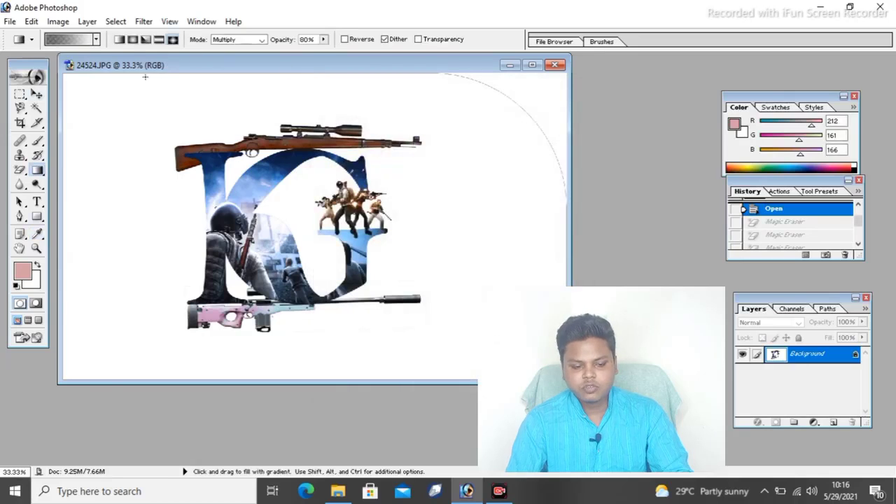
left_click_drag(89, 91, 324, 215)
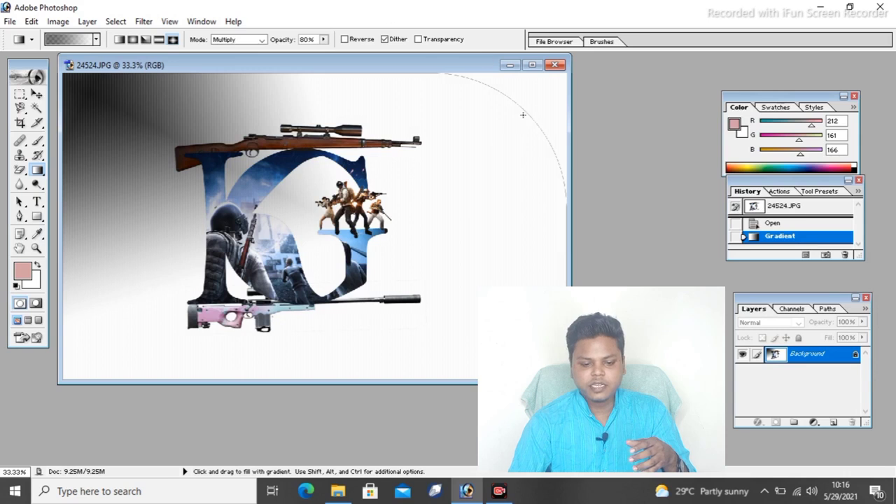
left_click_drag(522, 114, 380, 280)
mouse_move(174, 260)
left_mouse_down()
mouse_move(88, 341)
mouse_move(336, 205)
left_mouse_up()
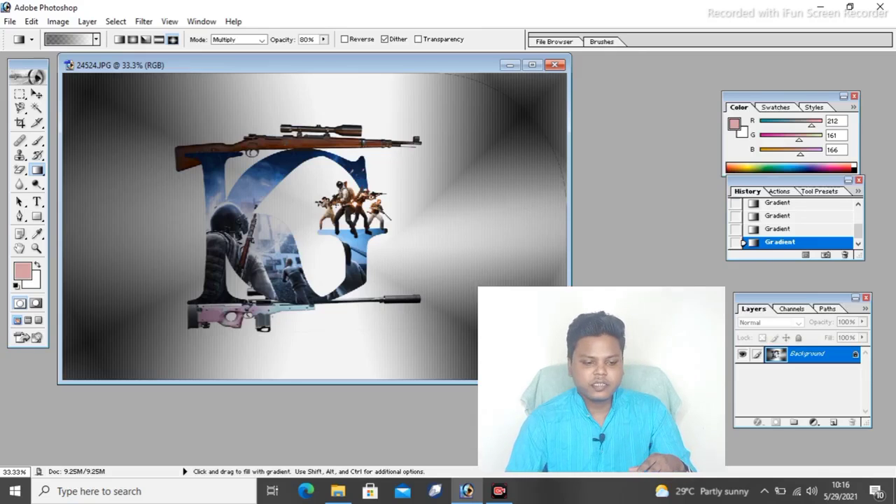
Step: Apply the red-to-green preset gradient diagonally across the image
left_click(97, 40)
left_click(84, 71)
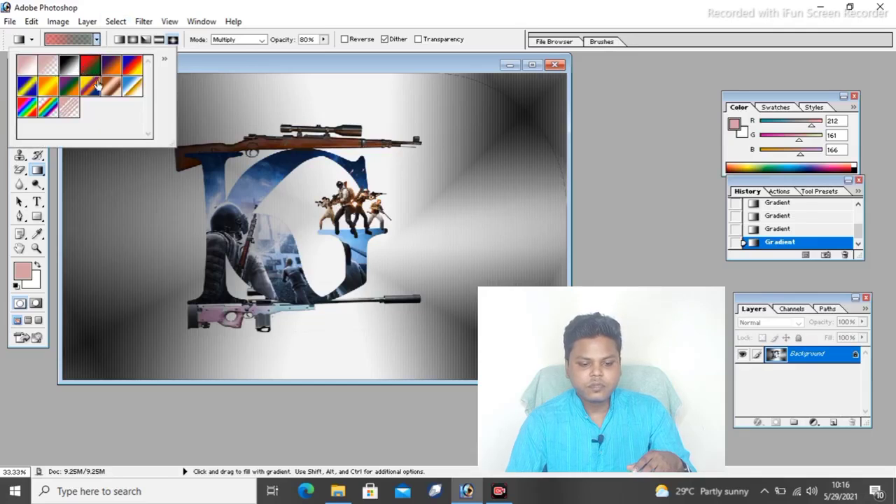
key("Return")
left_click_drag(140, 175, 404, 309)
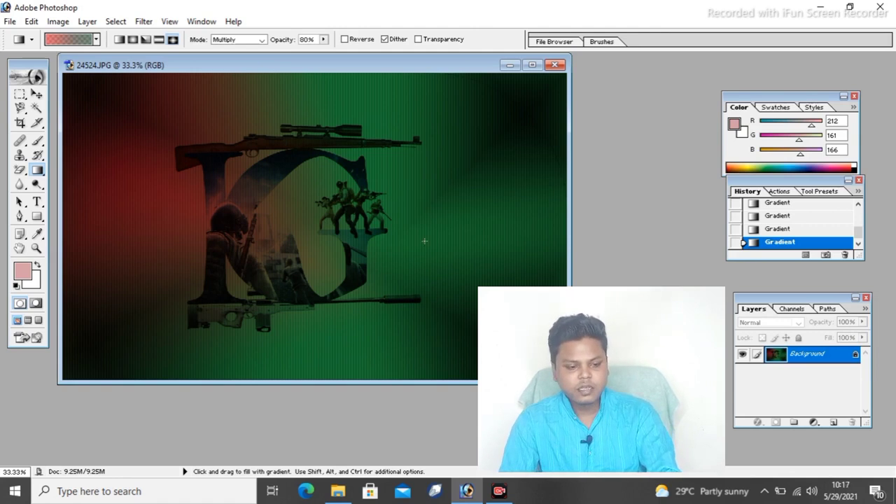
Step: Redraw the red-to-green gradient at 100% opacity, then undo the gradient fills
key("ctrl+alt+z")
key("ctrl+alt+z")
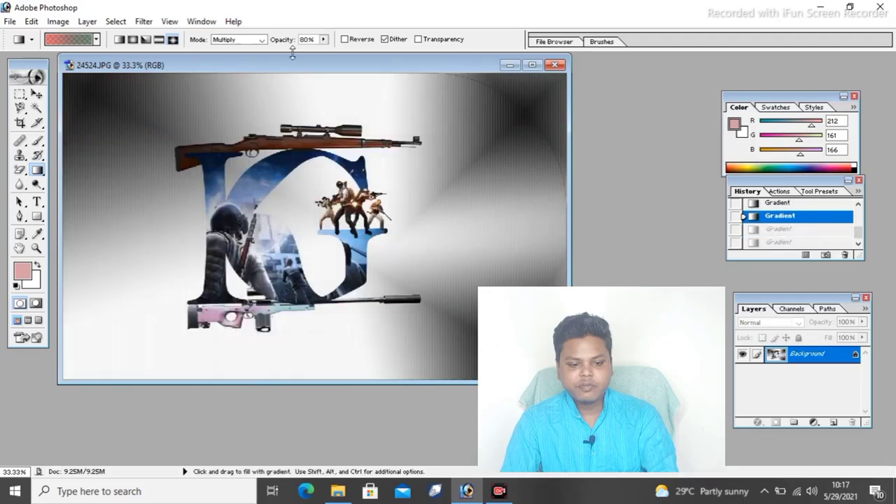
left_click(324, 39)
left_click_drag(341, 52, 345, 53)
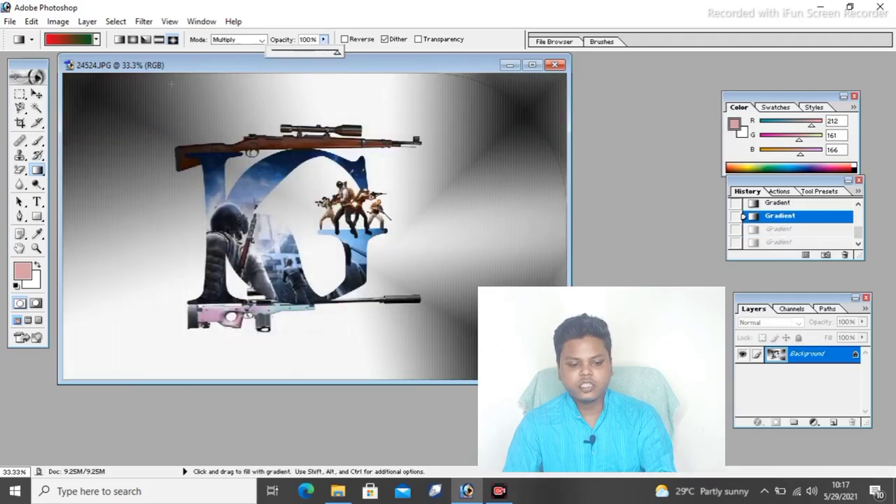
left_click_drag(140, 77, 456, 297)
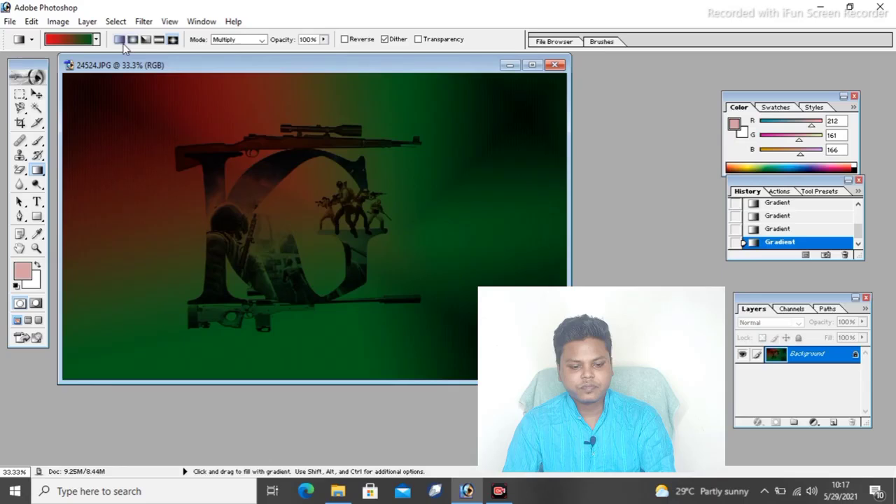
left_click_drag(113, 111, 435, 310)
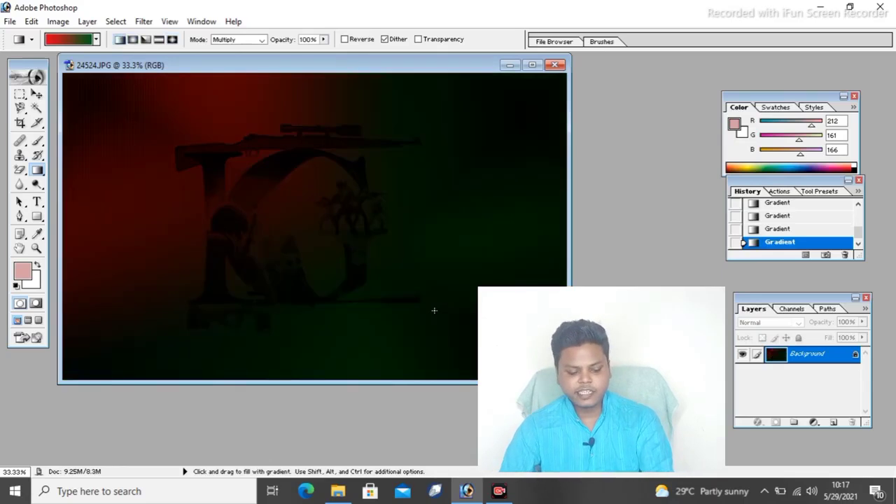
key("ctrl+alt+z")
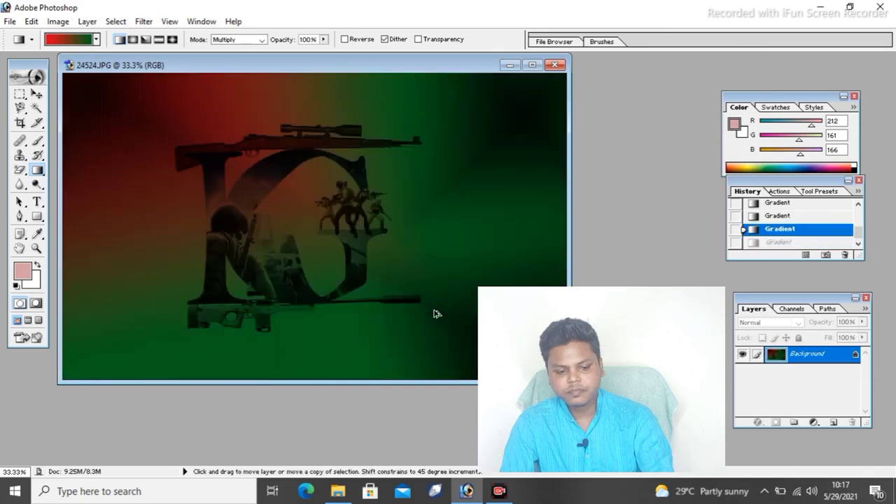
key("ctrl+alt+z")
key("ctrl+alt+z")
key("ctrl+alt+z")
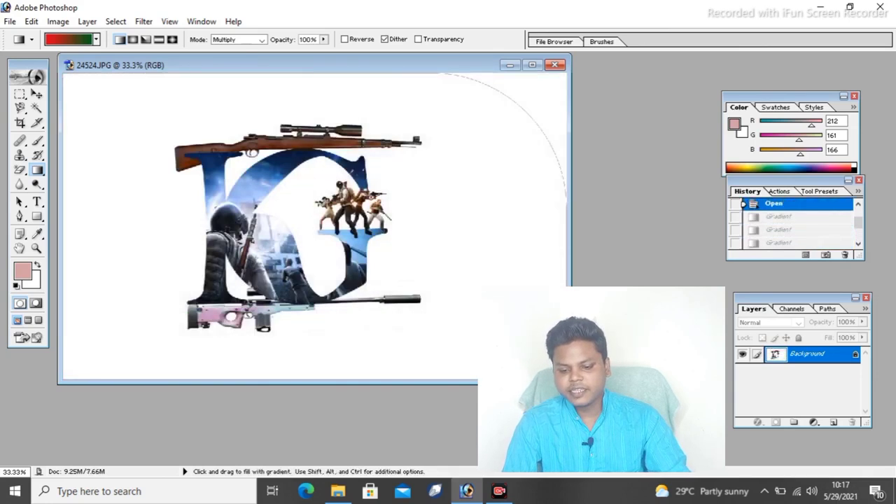
left_click(834, 423)
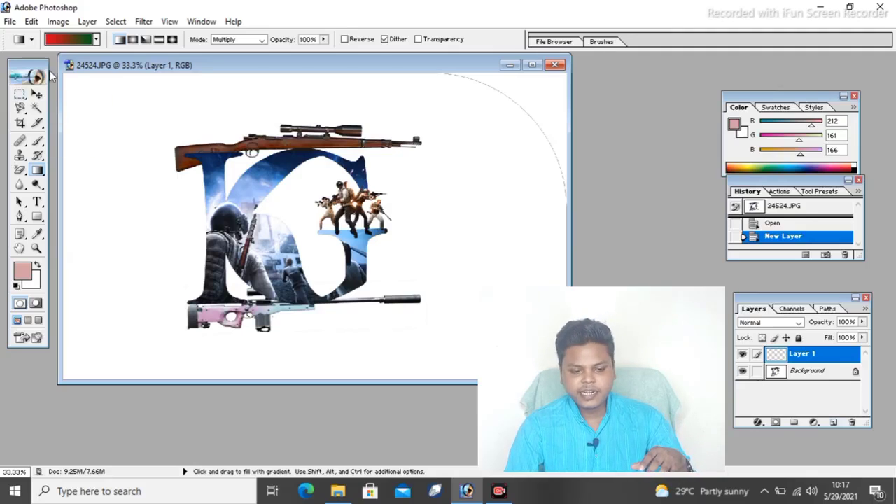
left_click_drag(88, 88, 424, 266)
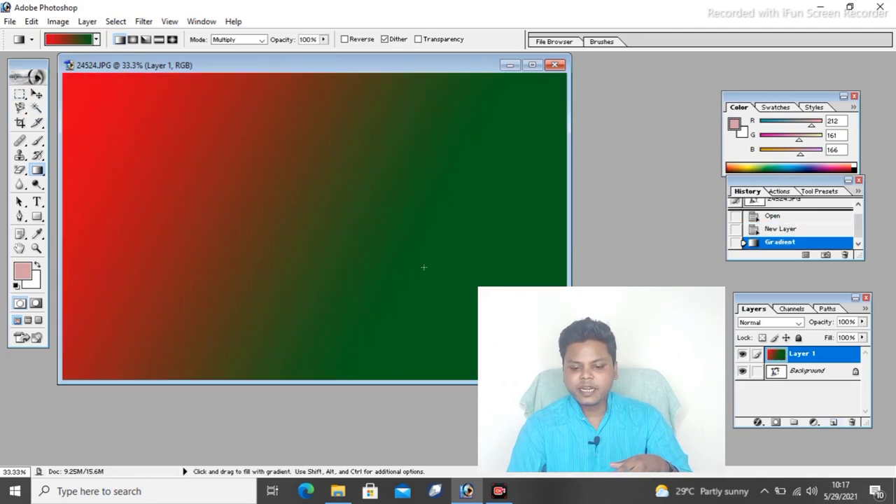
left_click(794, 373)
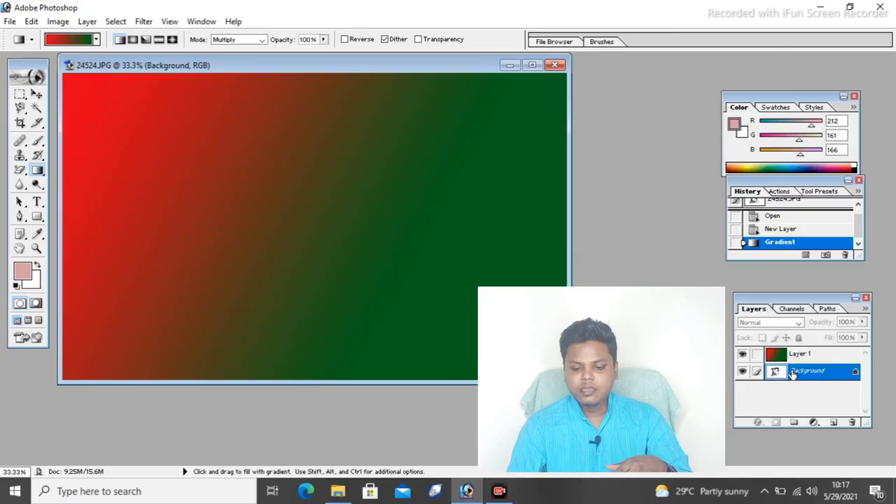
left_click(797, 358)
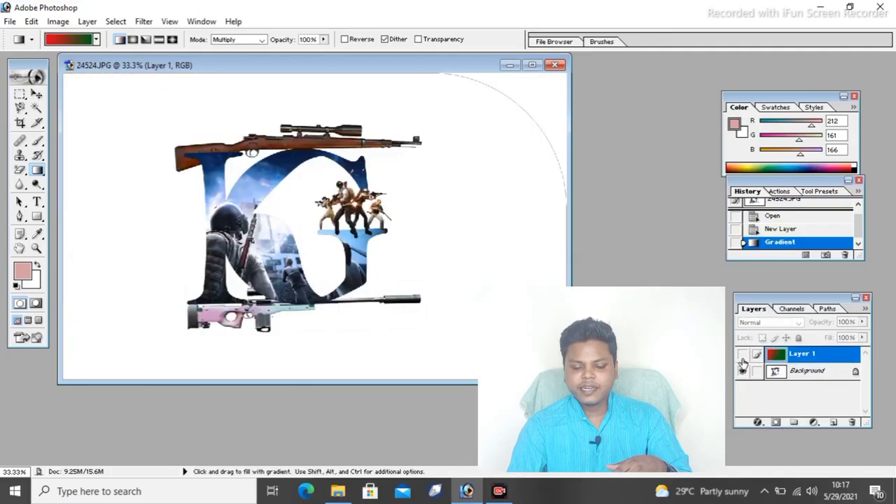
left_click(743, 355)
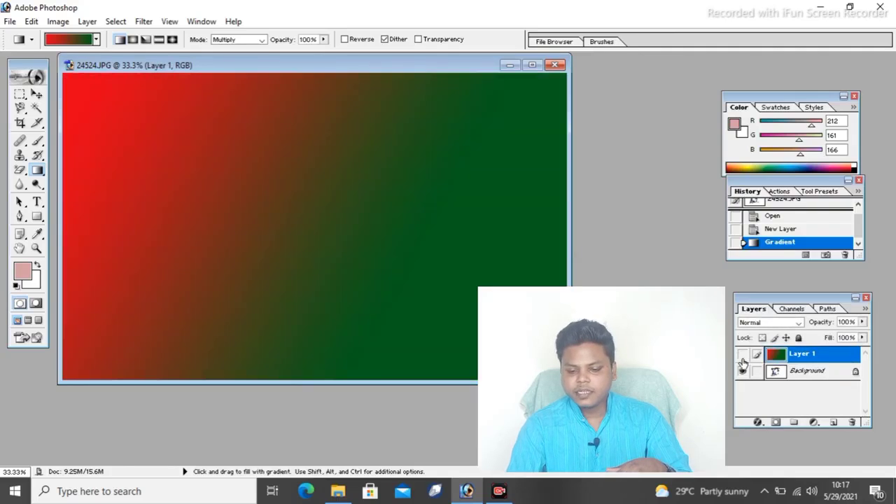
left_click(743, 355)
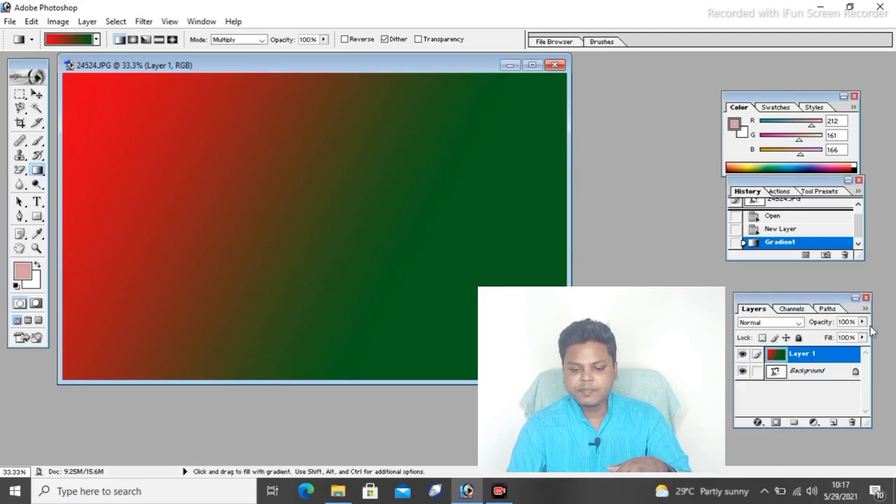
left_click(863, 322)
Step: Lower Layer 1's opacity to 51% in the Layers palette
mouse_move(858, 339)
left_mouse_down()
mouse_move(817, 339)
mouse_move(832, 340)
left_mouse_up()
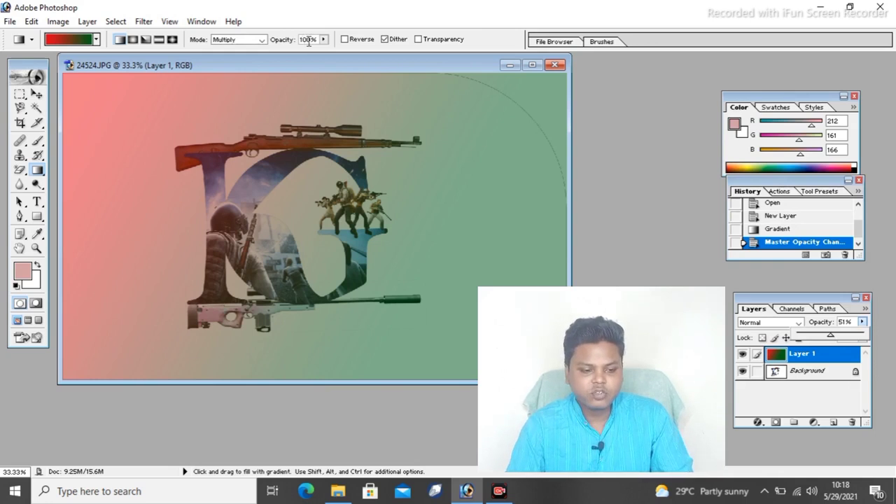
Step: Redraw radial, angle and reflected gradients with Layer 1 opacity at 78%
left_click(133, 40)
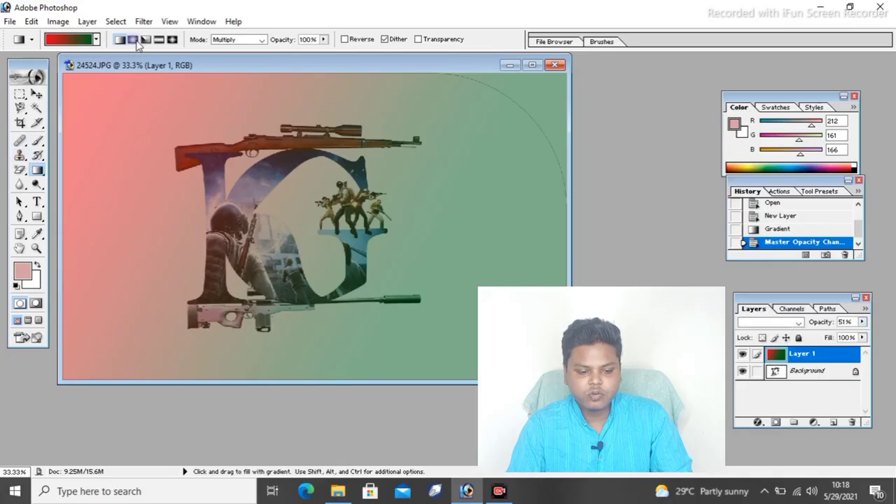
left_click_drag(129, 116, 461, 255)
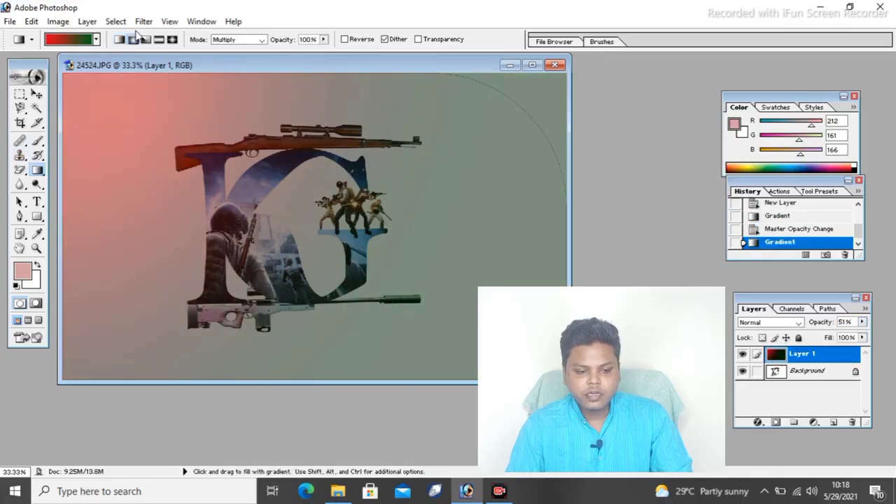
left_click_drag(383, 231, 384, 231)
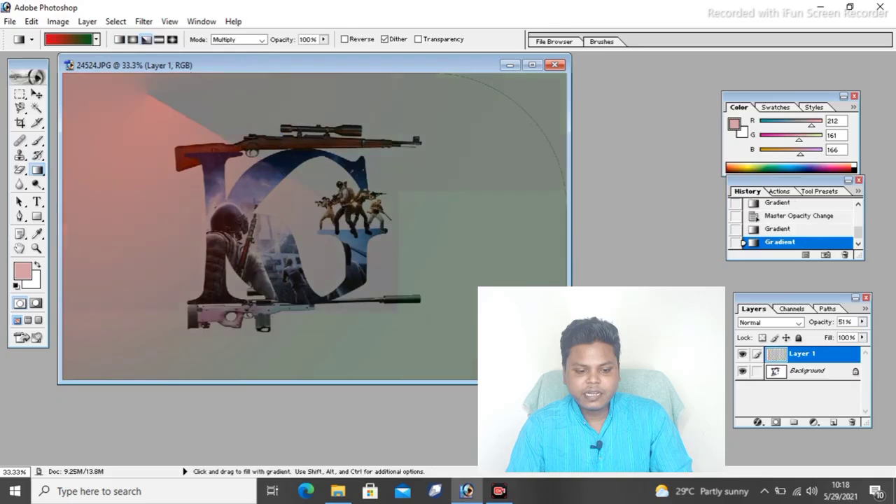
left_click(159, 39)
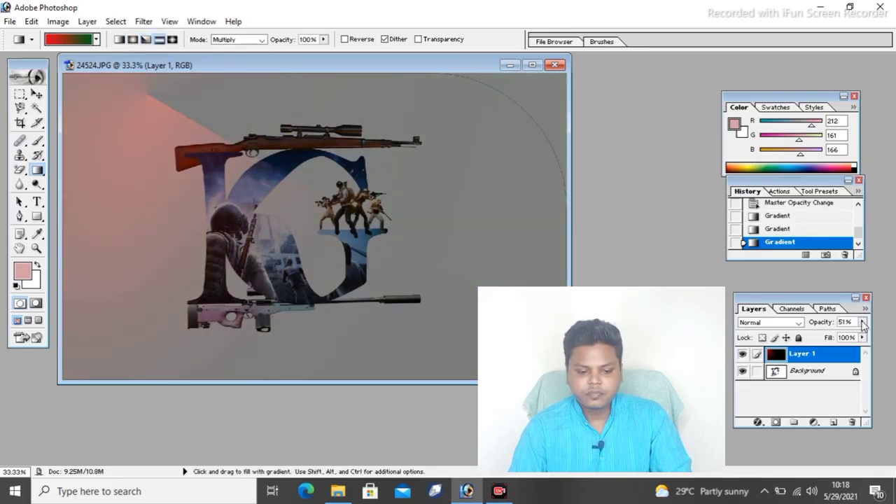
left_click_drag(864, 322, 849, 340)
left_click_drag(101, 122, 318, 210)
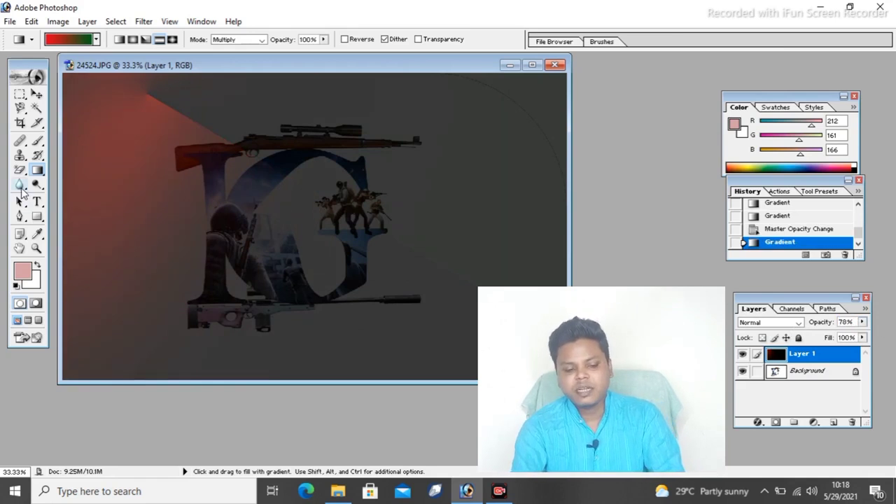
key("ctrl+minus")
key("ctrl+minus")
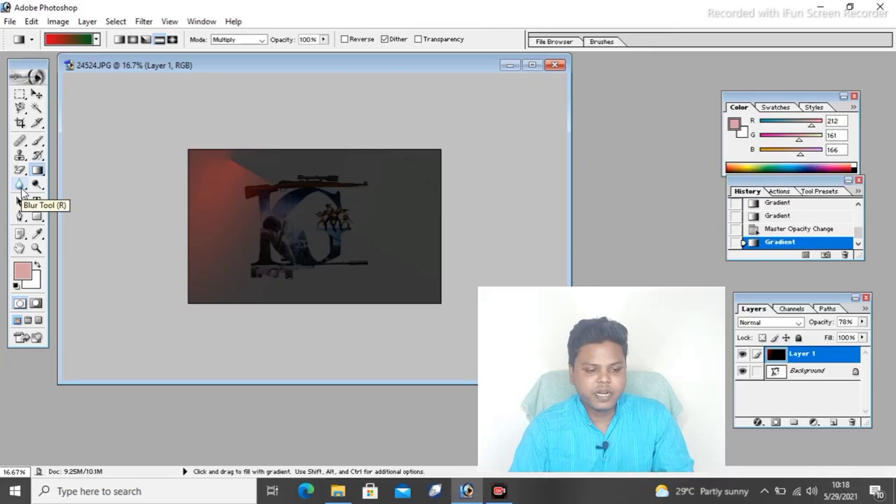
Step: Open the golfer photo membership-1.jpg from the Desktop
left_click(8, 21)
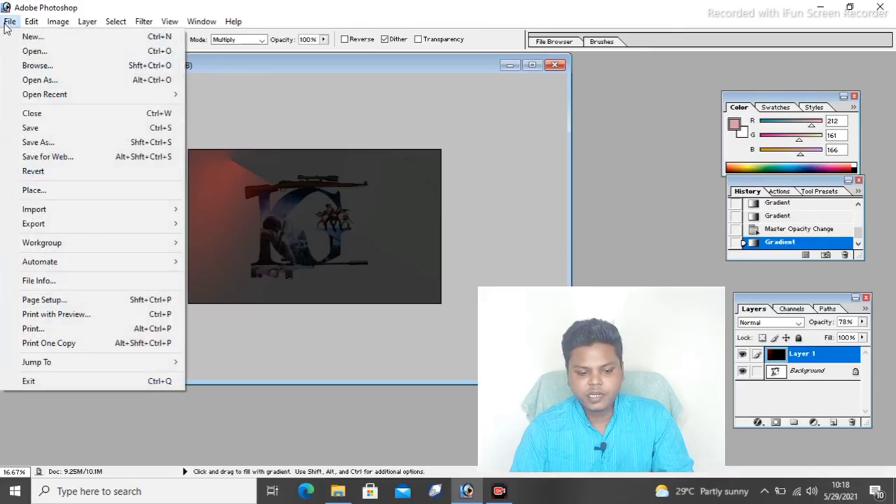
left_click(27, 54)
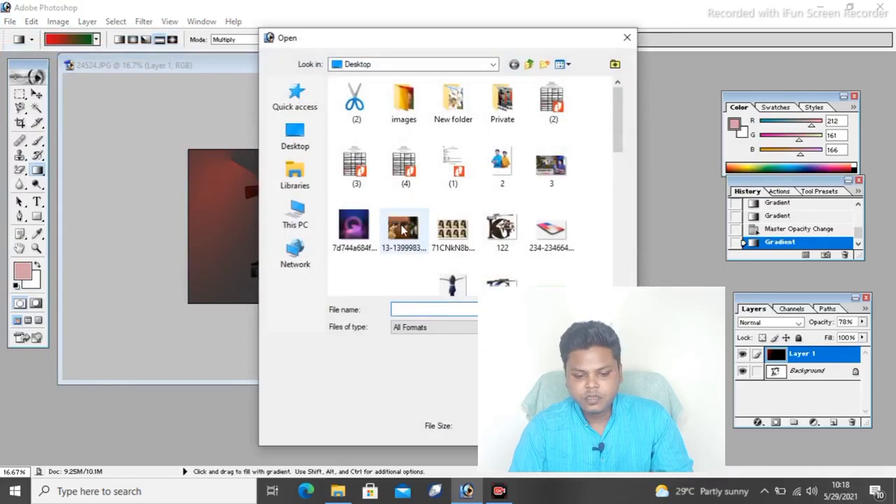
left_click(402, 228)
scroll(516, 273, "down", 3)
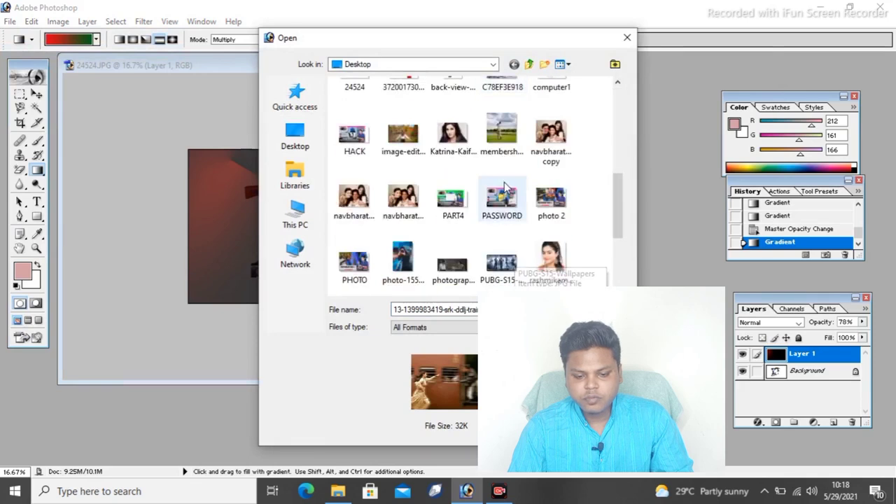
left_click(506, 156)
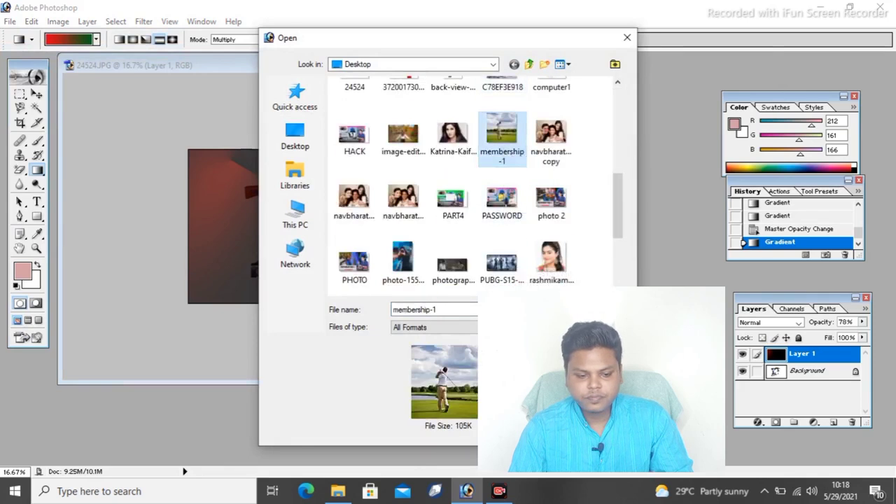
double_click(504, 144)
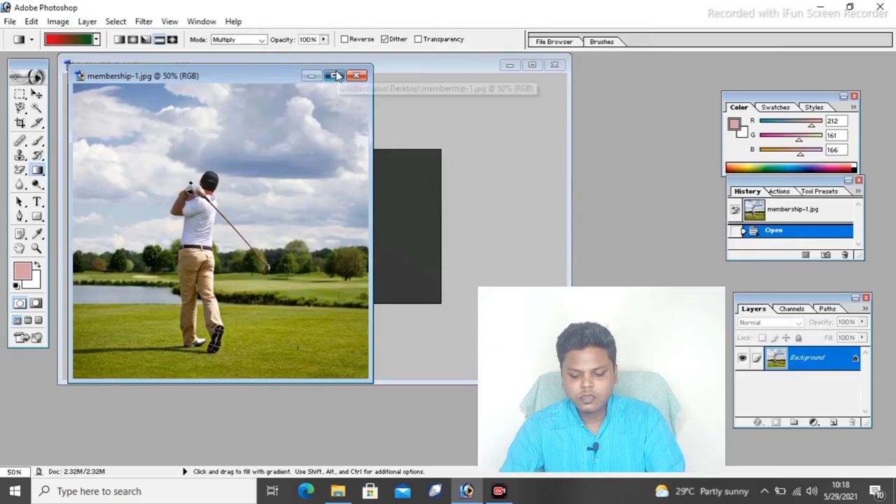
Step: Maximize the golfer photo's window and zoom it to actual size
left_click(334, 74)
key("ctrl+0")
key("ctrl+plus")
key("ctrl+plus")
key("ctrl+plus")
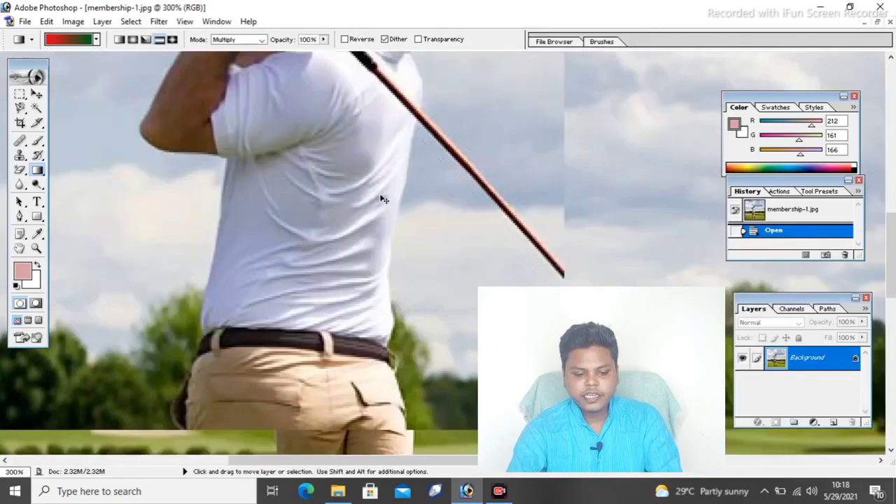
key("ctrl+minus")
key("ctrl+minus")
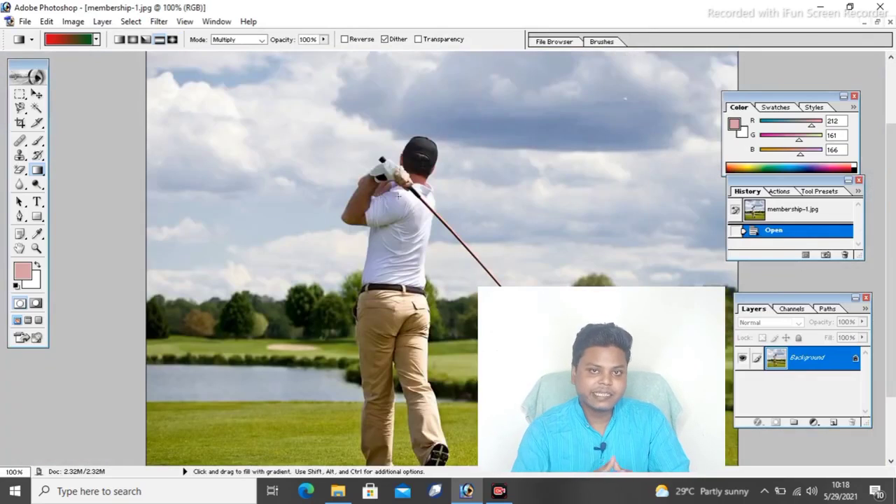
scroll(397, 199, "down", 2)
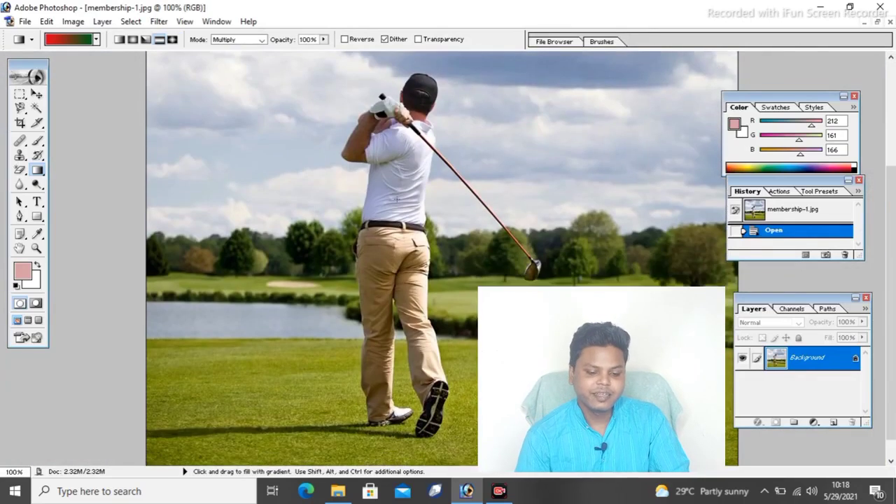
left_click(19, 186)
Step: Try the Eraser's brush settings, then return to the Blur Tool and open its brush picker
right_click(521, 136)
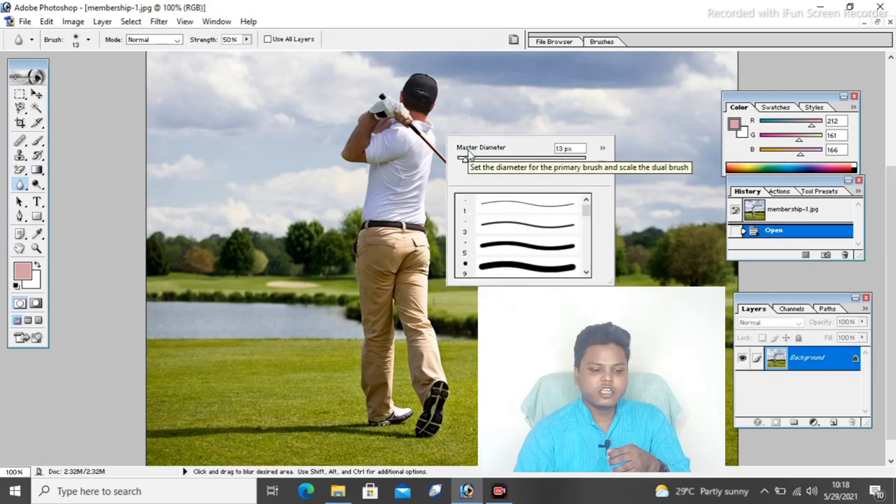
left_click(20, 170)
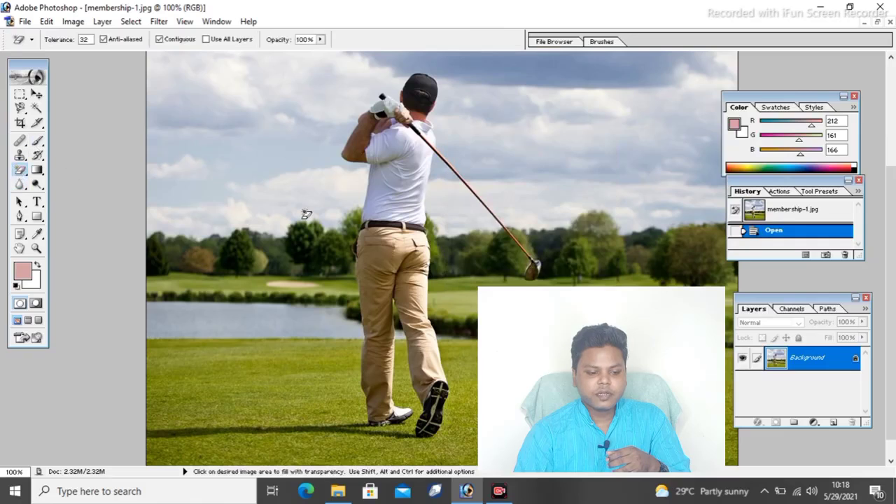
left_click_drag(19, 171, 66, 169)
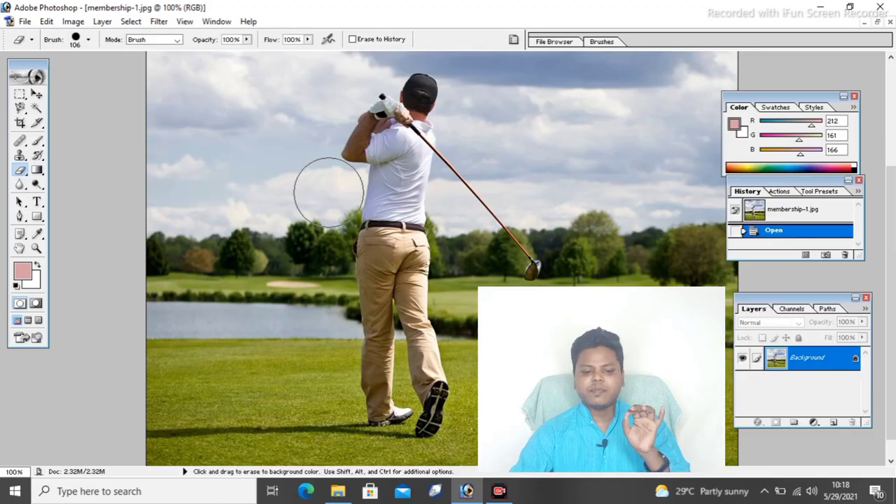
right_click(329, 190)
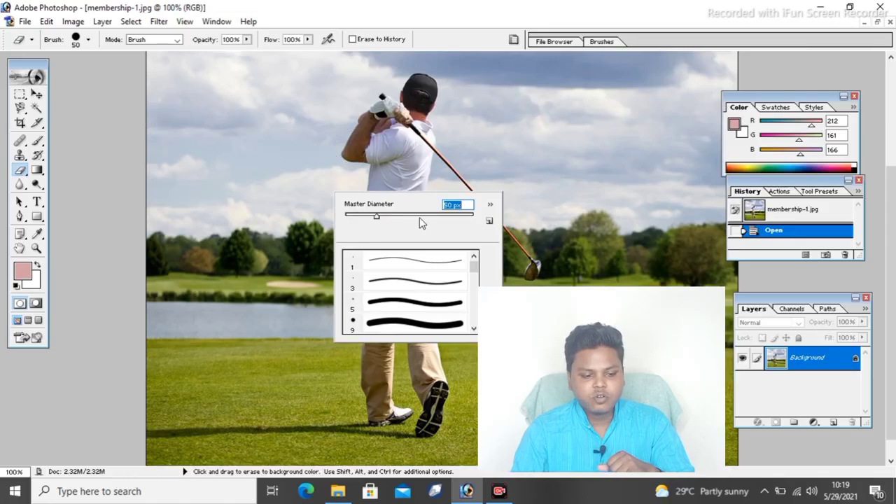
left_click(20, 185)
right_click(410, 183)
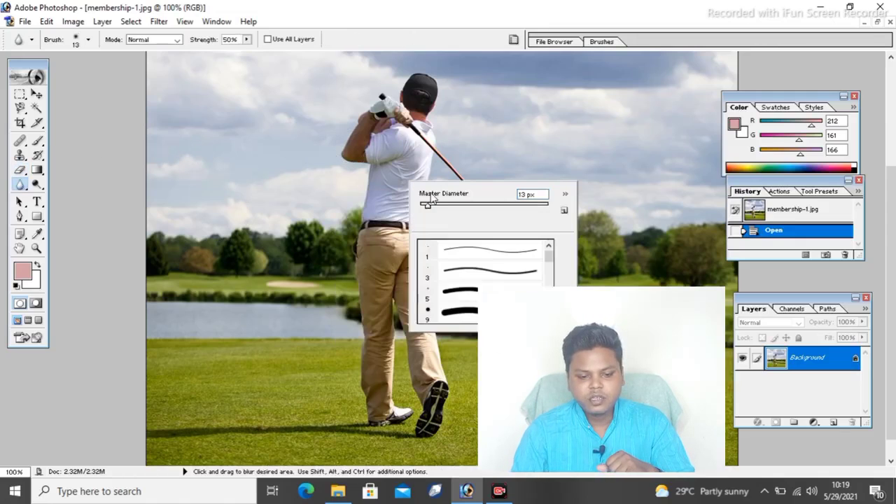
Step: Blur the golfer's arm, waist and lower figure with three Blur Tool strokes
left_click(371, 140)
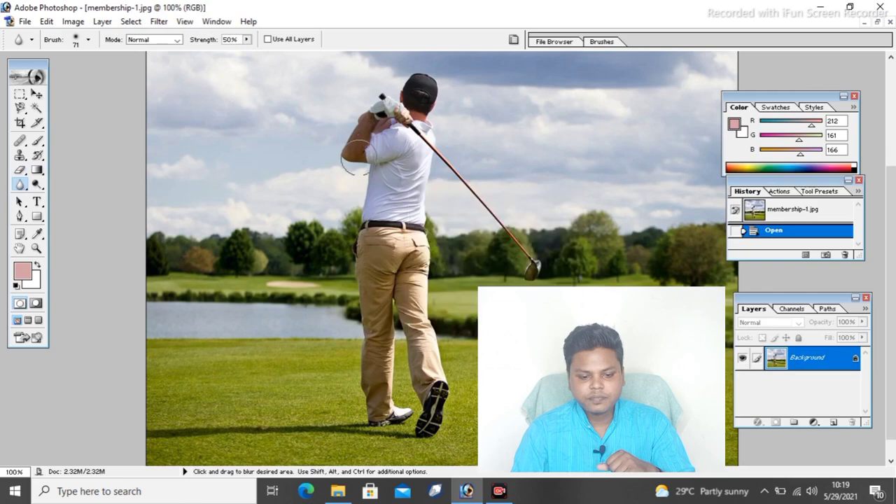
left_click_drag(353, 150, 334, 164)
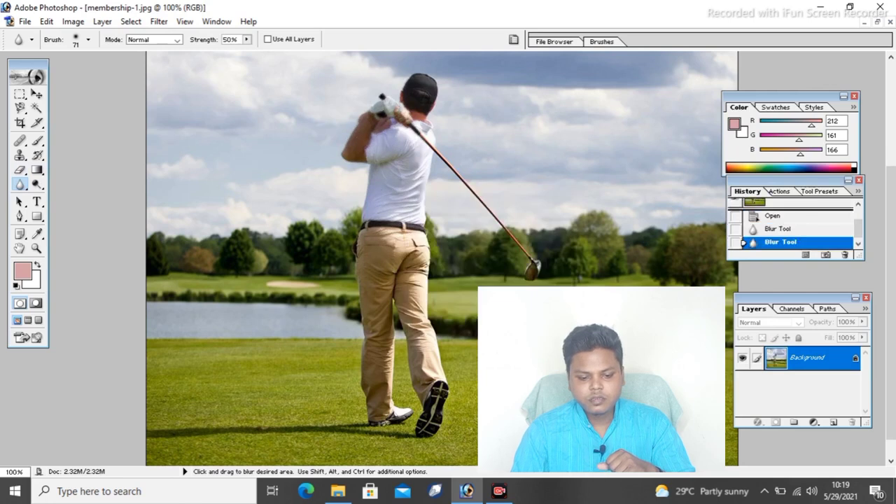
left_click_drag(423, 223, 400, 249)
left_click_drag(386, 365, 392, 376)
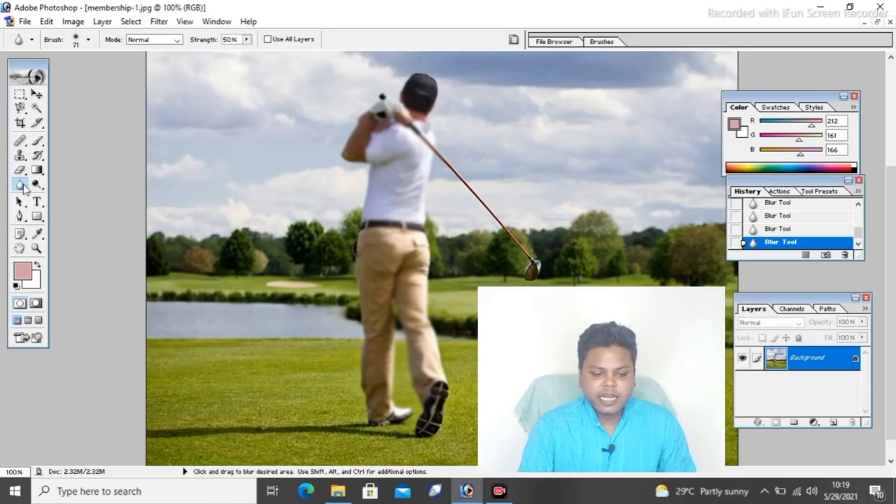
right_click(24, 187)
Step: Sharpen the golfer's head, shoulder, shirt and waist with the Sharpen Tool
left_click(50, 198)
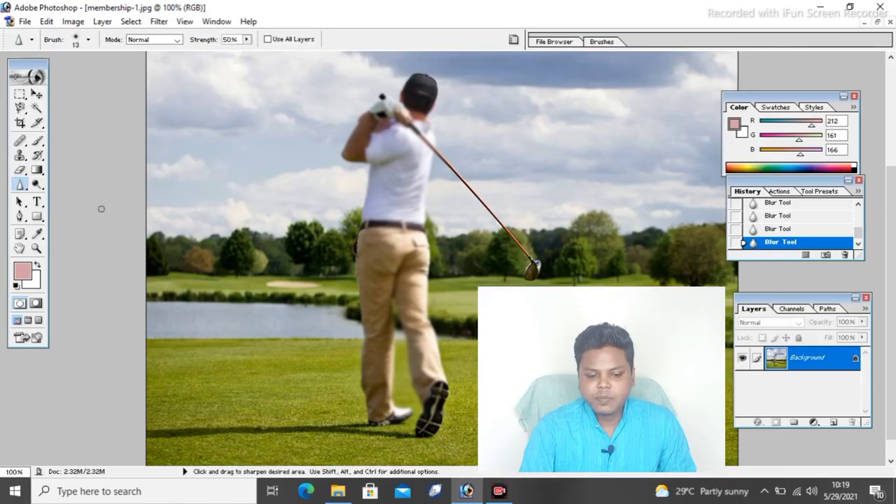
right_click(324, 135)
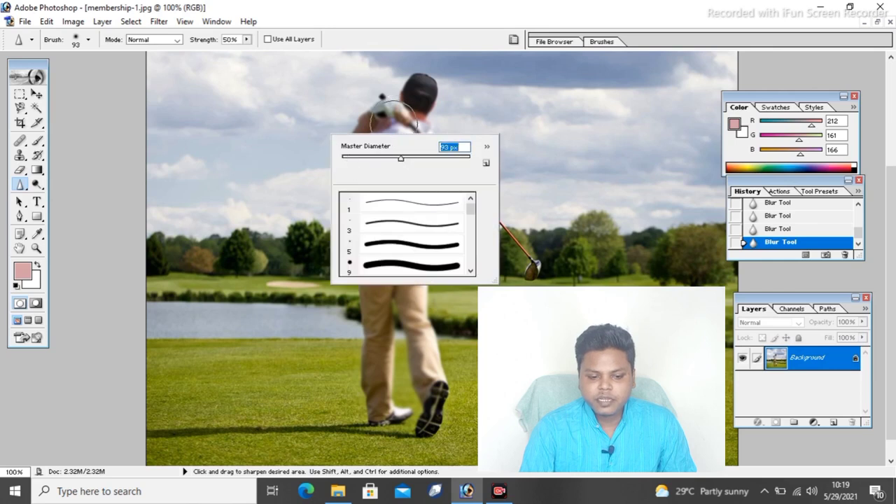
key("Return")
left_click_drag(393, 102, 406, 136)
left_click_drag(403, 70, 420, 98)
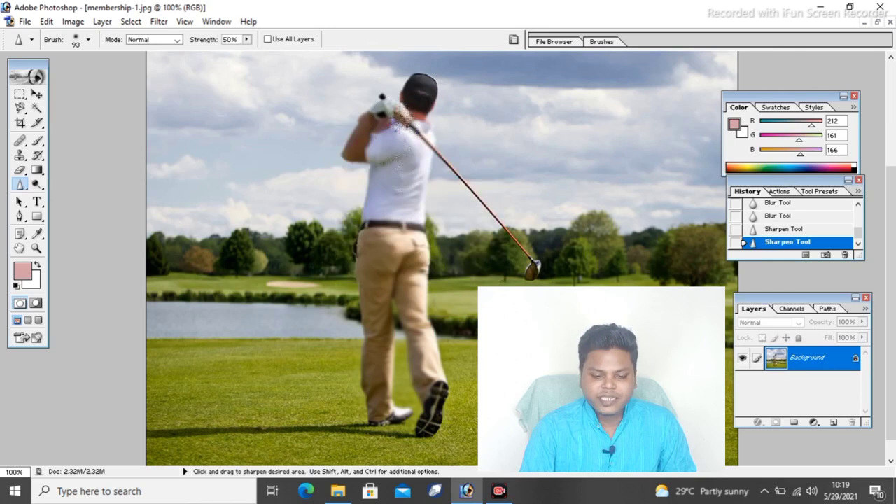
left_click_drag(395, 161, 395, 241)
mouse_move(385, 321)
left_mouse_down()
mouse_move(396, 168)
mouse_move(413, 315)
left_mouse_up()
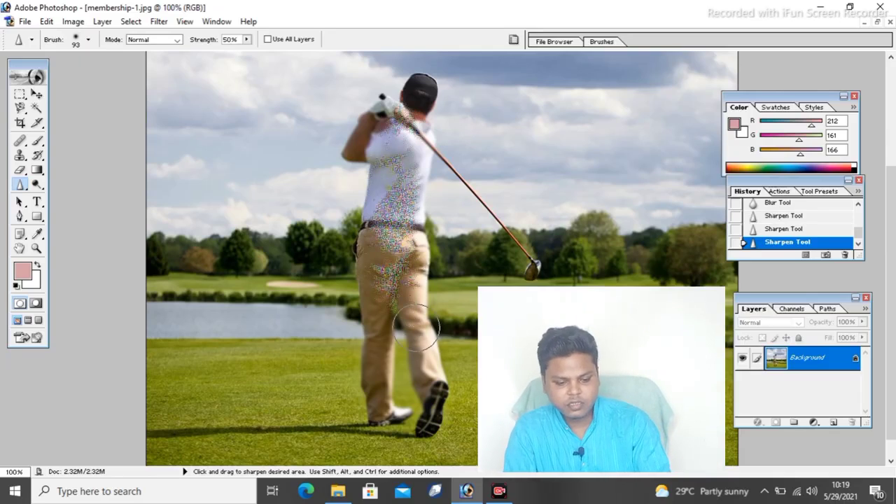
Step: Step back three history states with Ctrl+Alt+Z to undo the sharpening and blur
key("ctrl+alt+z")
key("ctrl+alt+z")
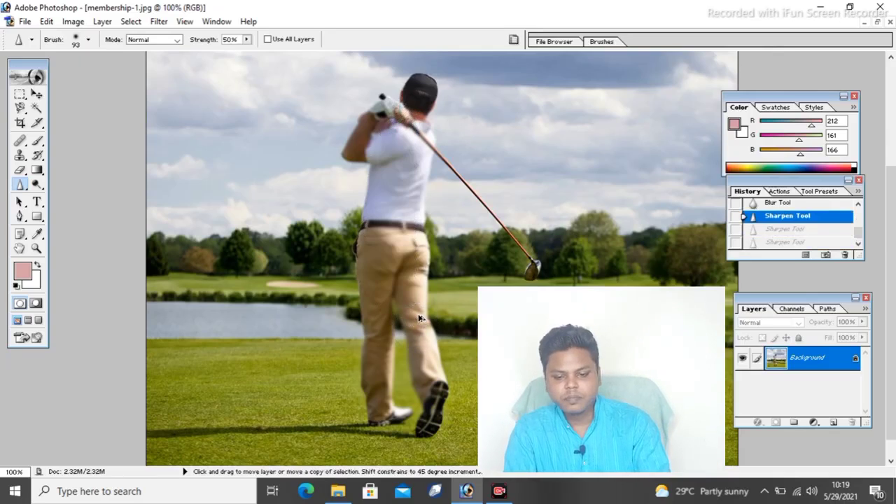
key("ctrl+alt+z")
key("ctrl+alt+z")
key("ctrl+alt+z")
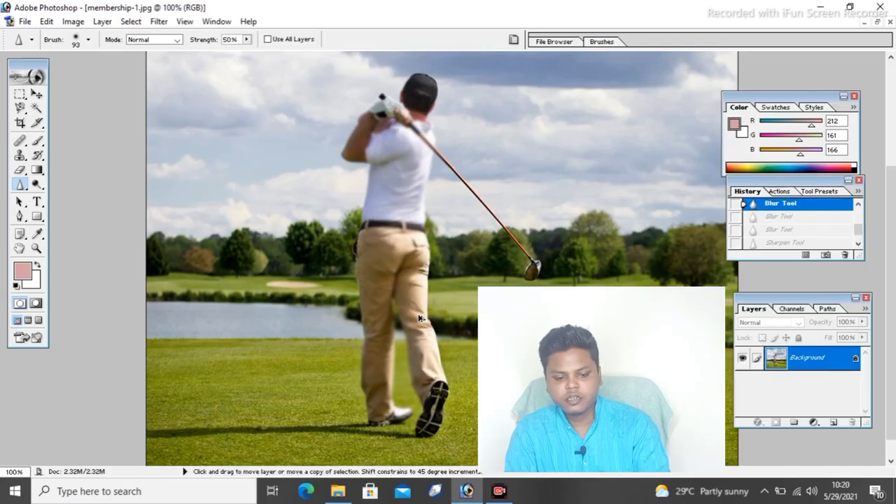
key("ctrl+alt+z")
key("ctrl+alt+z")
key("ctrl+alt+z")
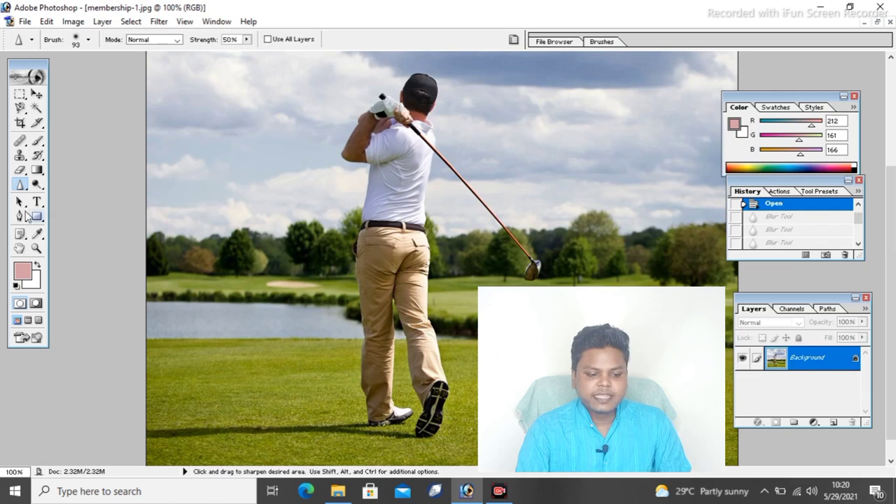
Step: Open TEXT.JPG from the Desktop through File > Open
right_click(20, 184)
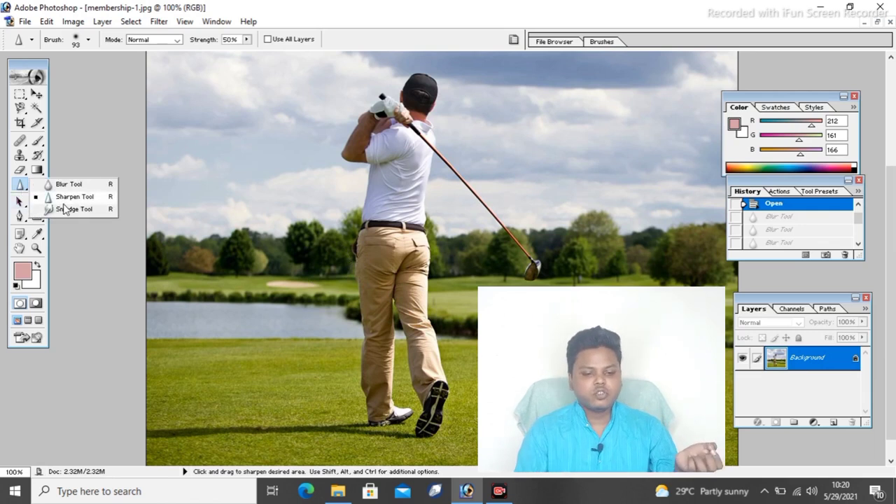
left_click(25, 21)
left_click(38, 51)
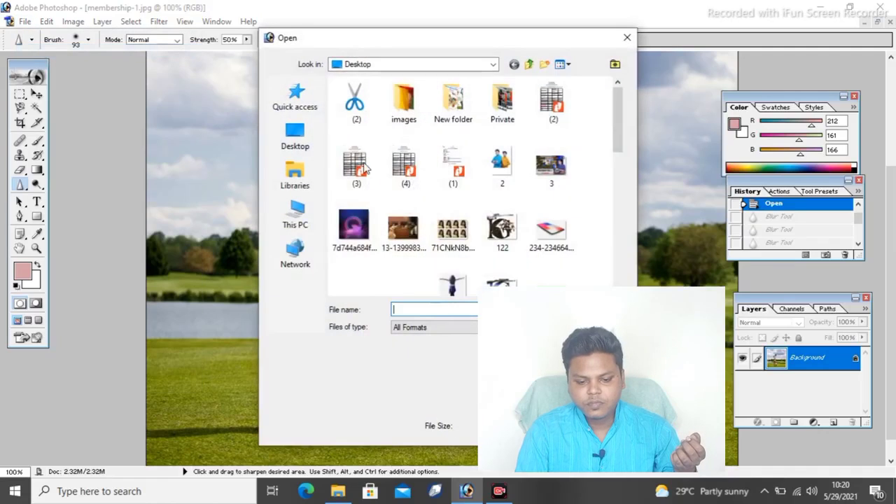
scroll(364, 168, "down", 5)
scroll(386, 201, "down", 2)
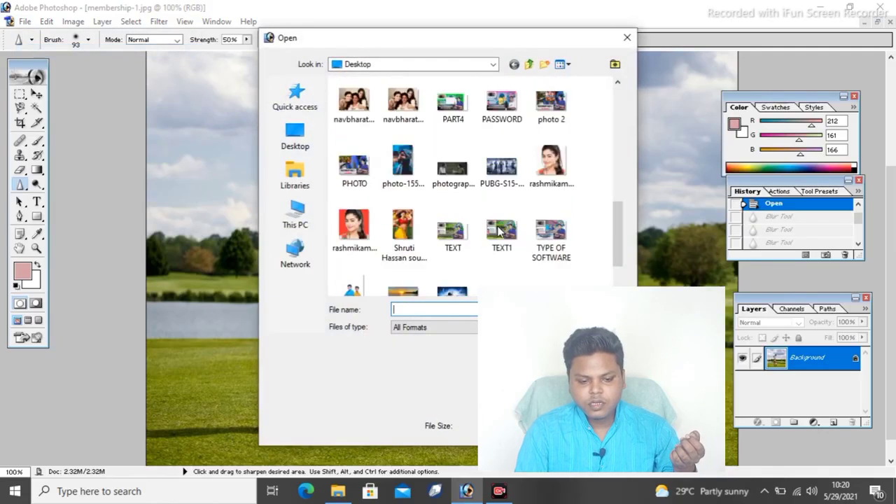
scroll(498, 234, "down", 1)
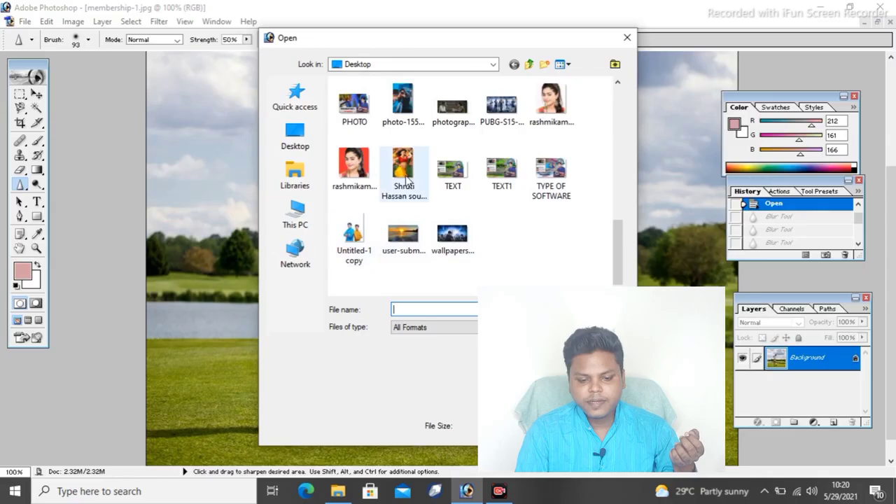
scroll(406, 180, "up", 1)
left_click(455, 248)
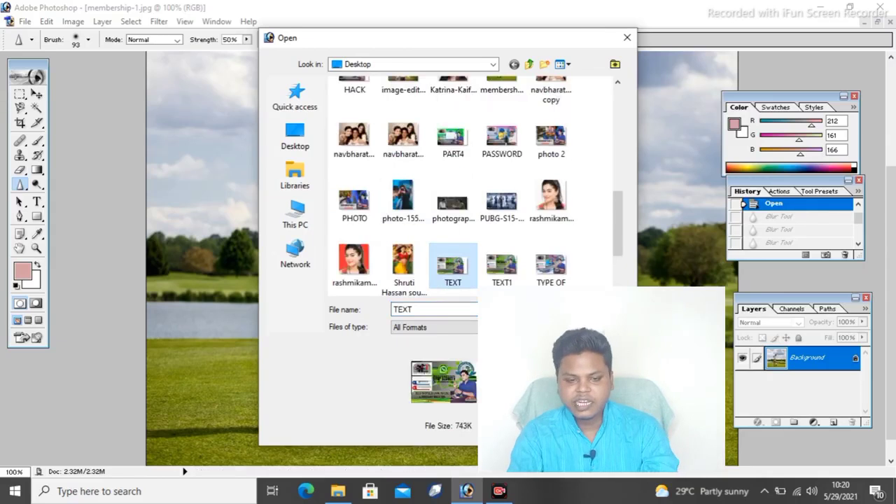
key("Return")
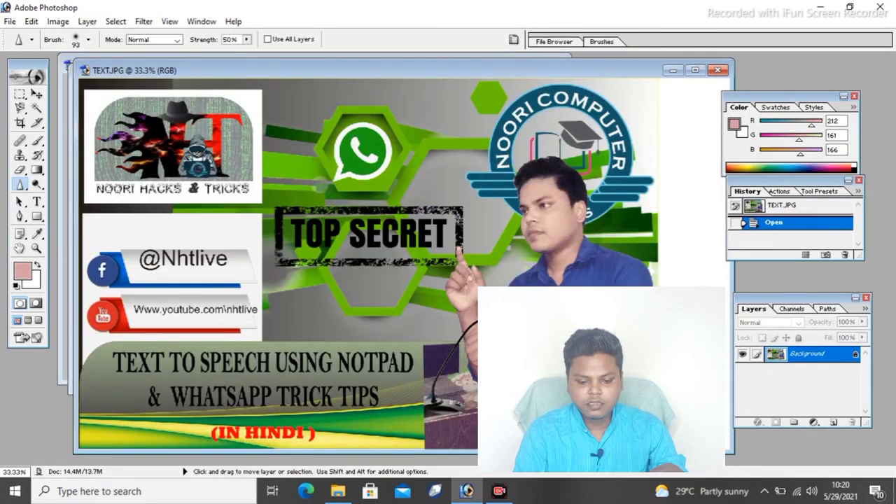
Step: Zoom TEXT.JPG to 300%, centre the man's face, and select the Smudge Tool
key("ctrl+plus")
key("ctrl+plus")
key("ctrl+plus")
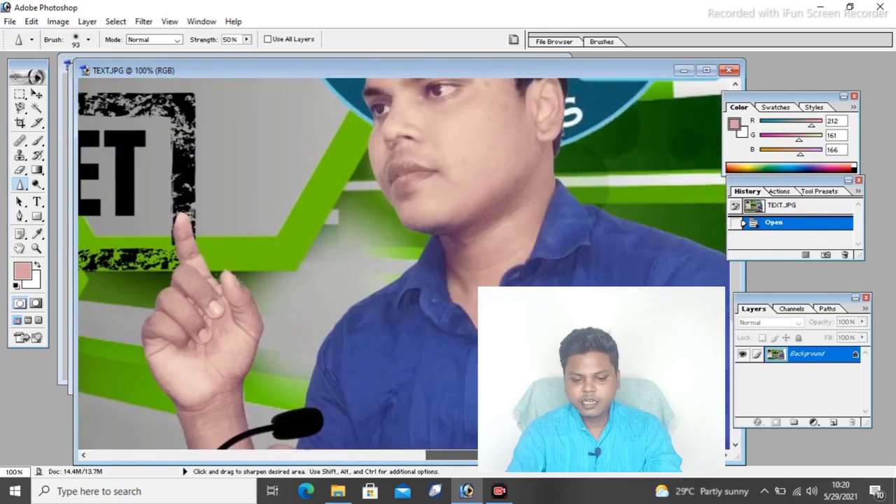
left_click_drag(490, 175, 182, 234)
key("ctrl+plus")
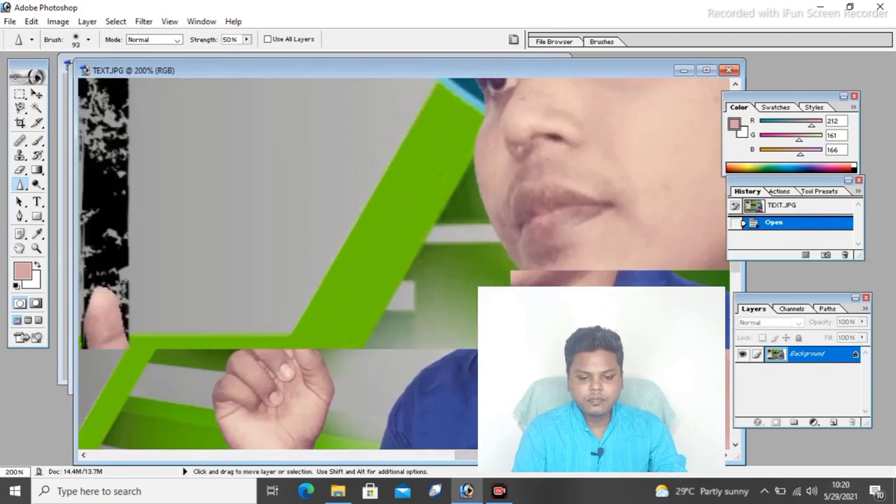
key("ctrl+plus")
scroll(469, 378, "up", 3)
scroll(403, 262, "up", 3)
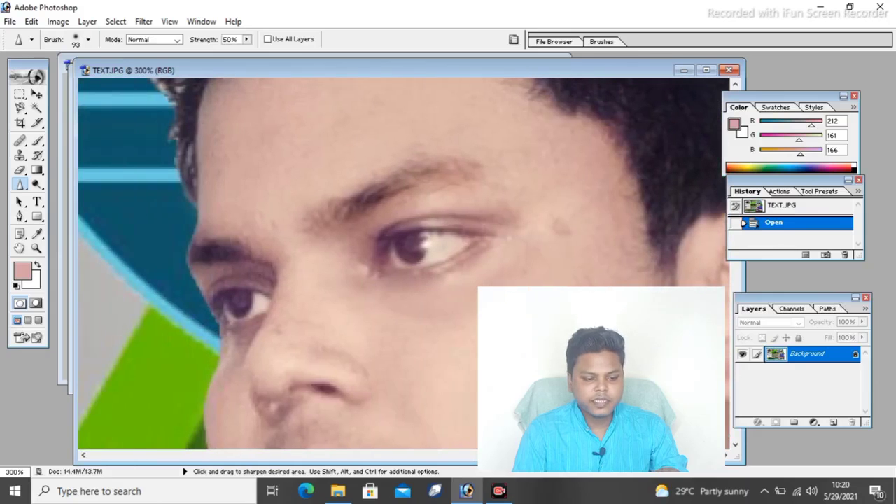
left_click_drag(449, 231, 140, 220)
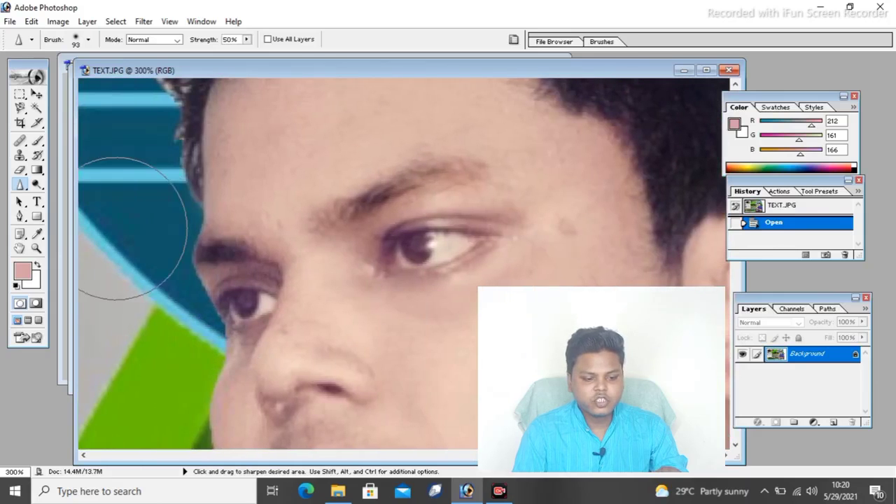
left_click_drag(20, 184, 50, 214)
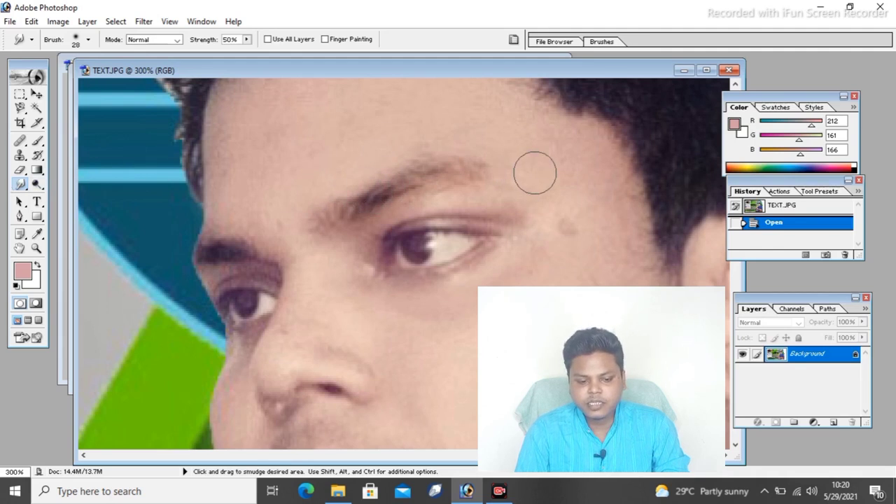
Step: Smooth the man's eyebrow with several smudge strokes
left_click_drag(535, 173, 416, 152)
mouse_move(469, 143)
left_mouse_down()
mouse_move(306, 234)
mouse_move(394, 173)
left_mouse_up()
mouse_move(317, 204)
left_mouse_down()
mouse_move(360, 200)
mouse_move(434, 163)
left_mouse_up()
left_click_drag(495, 137, 349, 208)
mouse_move(454, 156)
left_mouse_down()
mouse_move(351, 201)
mouse_move(360, 168)
left_mouse_up()
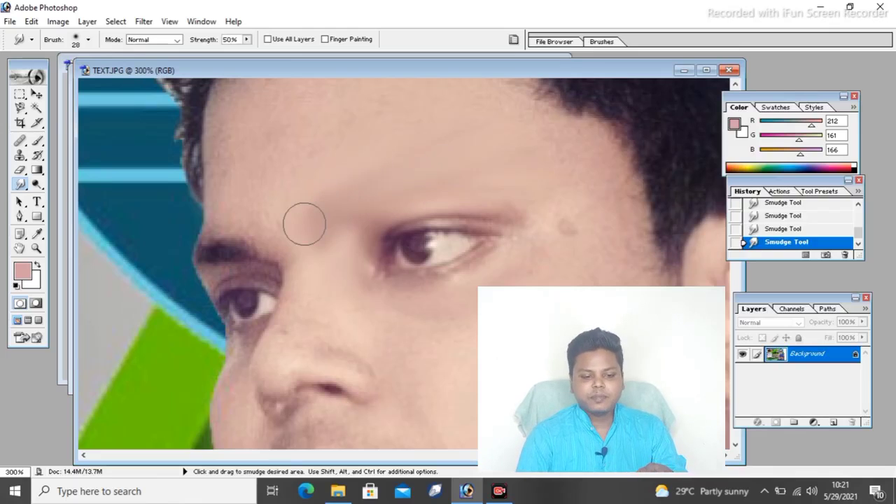
Step: Push the forehead skin up into the left side of the hairline
scroll(404, 180, "up", 2)
scroll(403, 181, "up", 3)
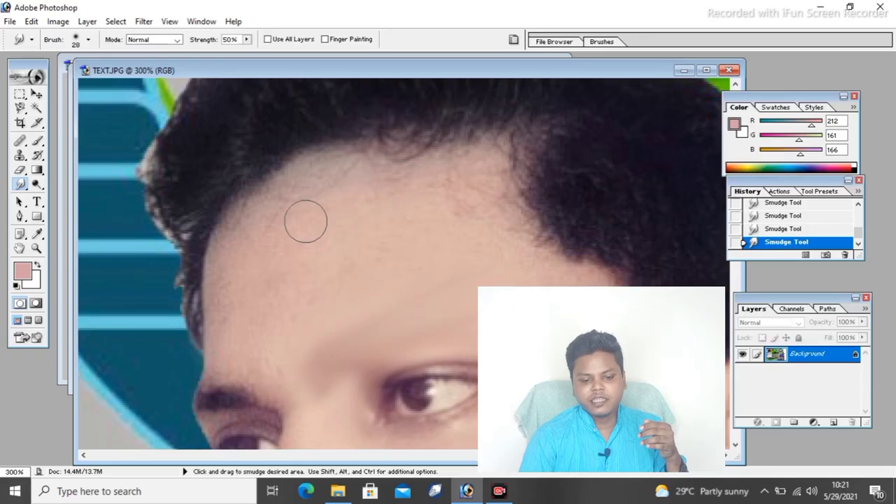
left_click_drag(303, 220, 346, 136)
left_click_drag(326, 194, 385, 130)
mouse_move(360, 199)
left_mouse_down()
mouse_move(394, 182)
mouse_move(406, 158)
mouse_move(438, 206)
mouse_move(476, 236)
mouse_move(528, 256)
mouse_move(600, 260)
mouse_move(639, 283)
left_mouse_up()
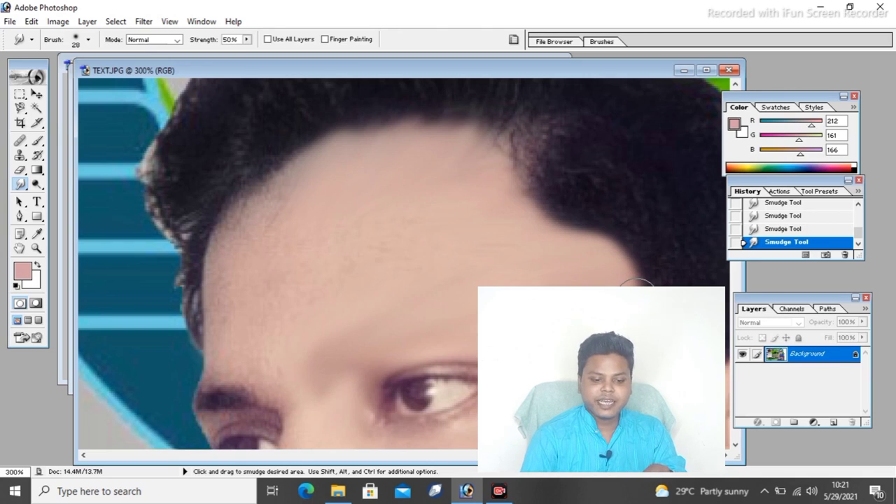
left_click_drag(238, 241, 259, 140)
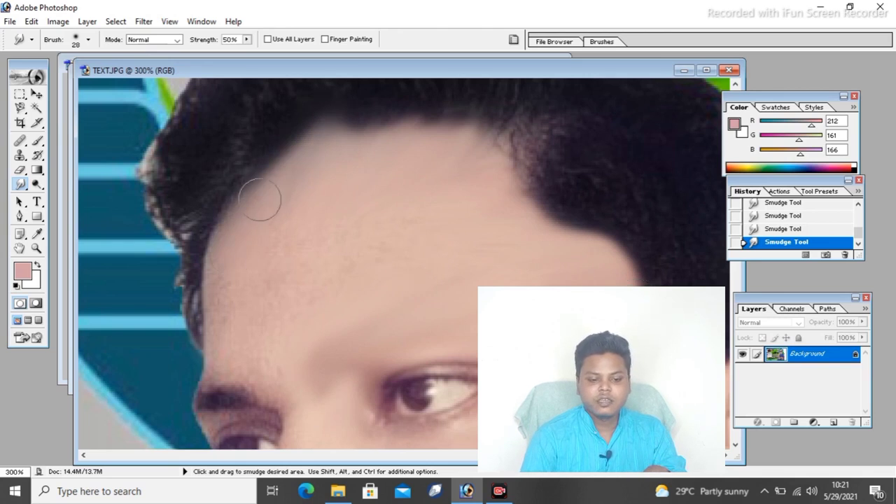
left_click_drag(259, 194, 266, 112)
left_click_drag(235, 266, 231, 124)
left_click_drag(239, 241, 237, 133)
left_click_drag(282, 219, 300, 120)
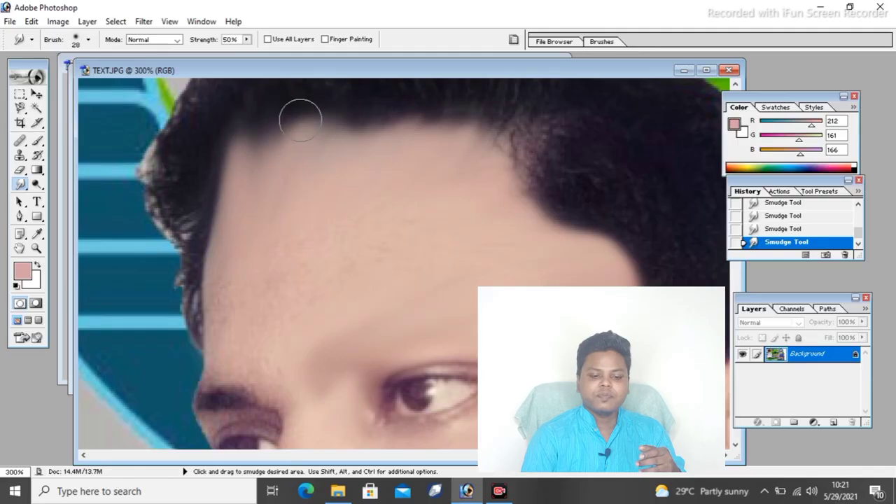
left_click_drag(259, 199, 280, 121)
Step: Smudge the middle and right parts of the hairline upward
left_click_drag(308, 157, 350, 94)
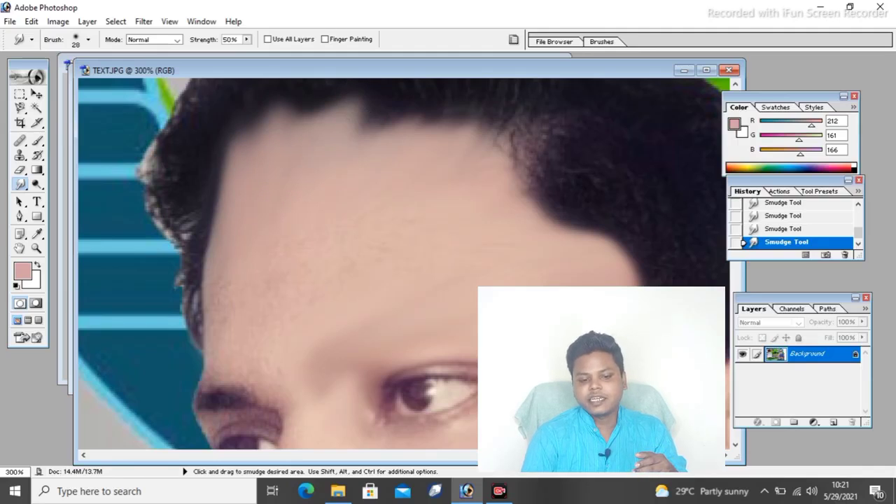
left_click_drag(336, 162, 364, 91)
left_click_drag(371, 168, 400, 91)
left_click_drag(421, 154, 455, 98)
left_click_drag(497, 145, 526, 135)
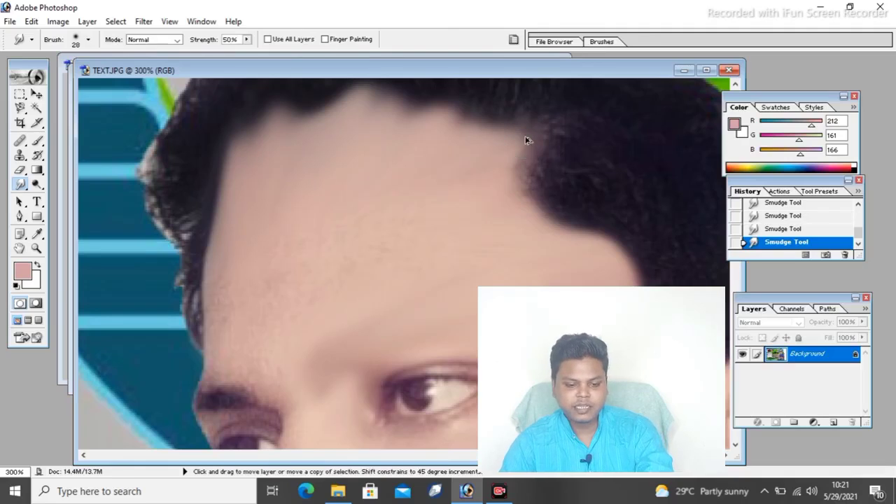
Step: Undo the last two hairline smudges and reshape the right hair edge
key("ctrl+alt+z")
key("ctrl+alt+z")
key("ctrl+alt+z")
key("ctrl+alt+z")
key("ctrl+alt+z")
key("ctrl+alt+z")
key("ctrl+alt+z")
key("ctrl+alt+z")
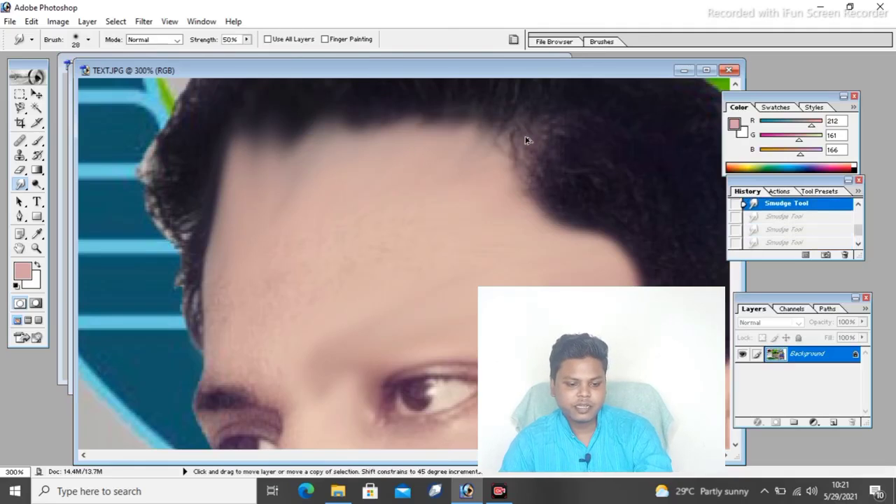
key("ctrl+alt+z")
key("ctrl+alt+z")
key("ctrl+alt+z")
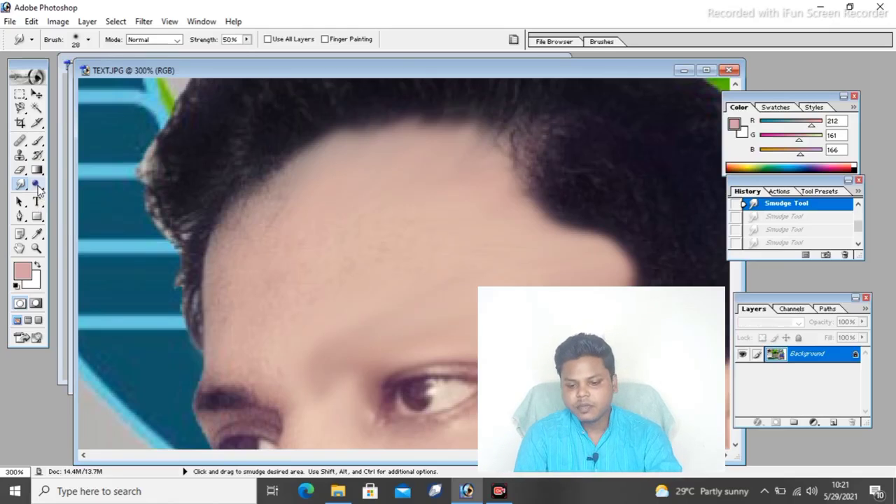
left_click_drag(626, 273, 553, 234)
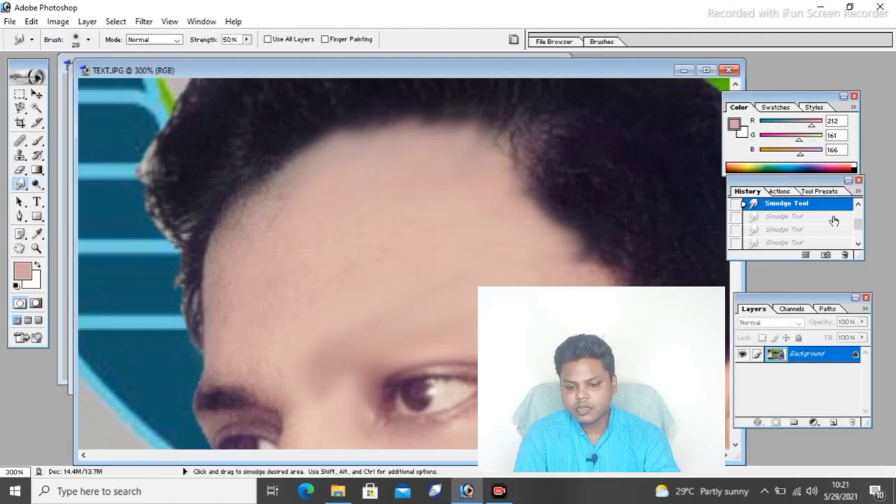
scroll(833, 220, "up", 3)
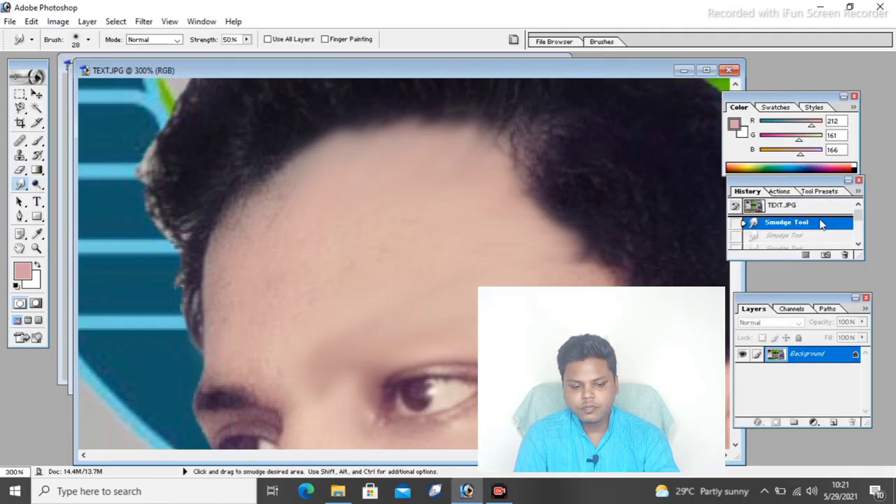
Step: Delete two Smudge Tool states from History, confirming each deletion
right_click(823, 223)
left_click(805, 240)
left_click(381, 194)
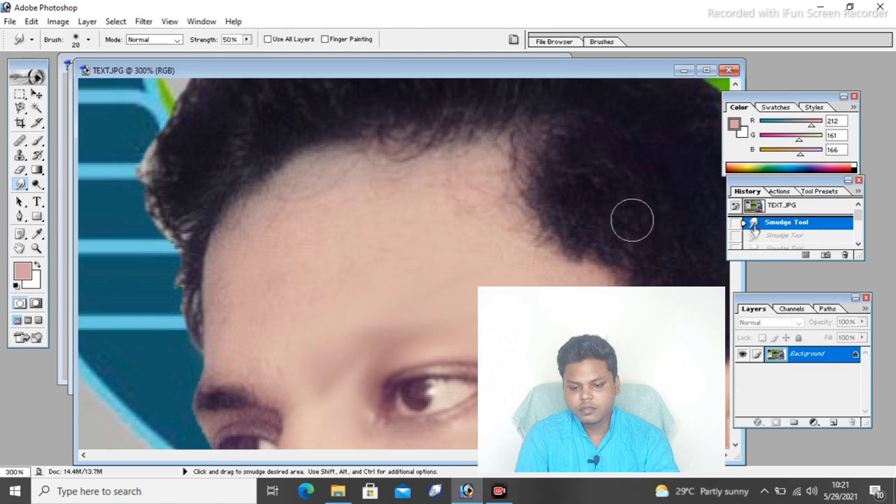
right_click(803, 228)
left_click(812, 248)
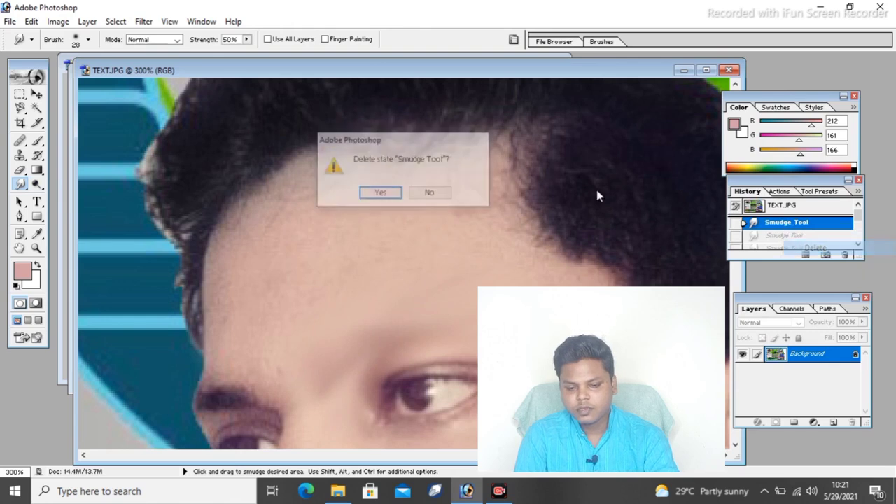
left_click(380, 193)
Step: Delete the remaining Smudge state from History after several cancelled attempts
left_click(848, 255)
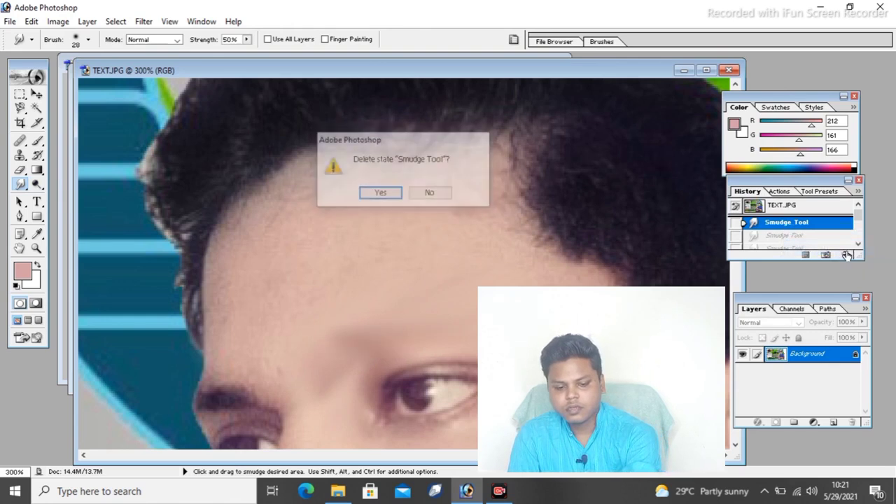
key("Escape")
left_click(848, 255)
key("Escape")
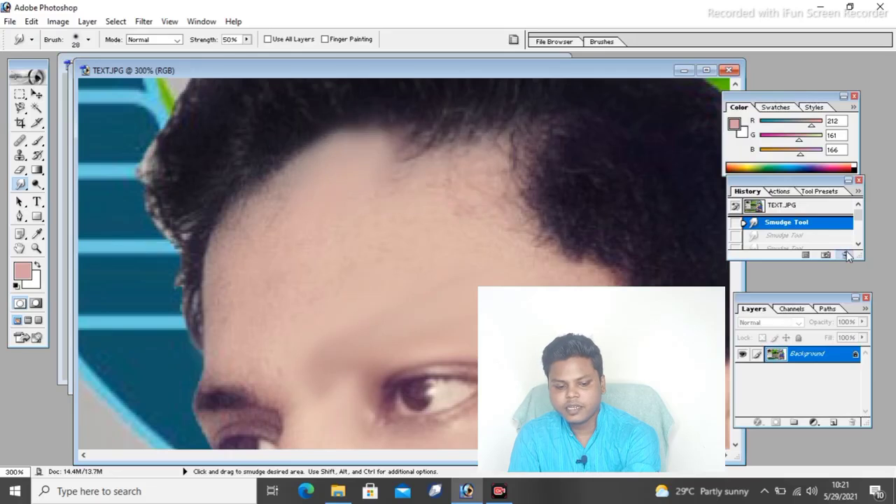
left_click(847, 255)
key("Escape")
left_click(848, 255)
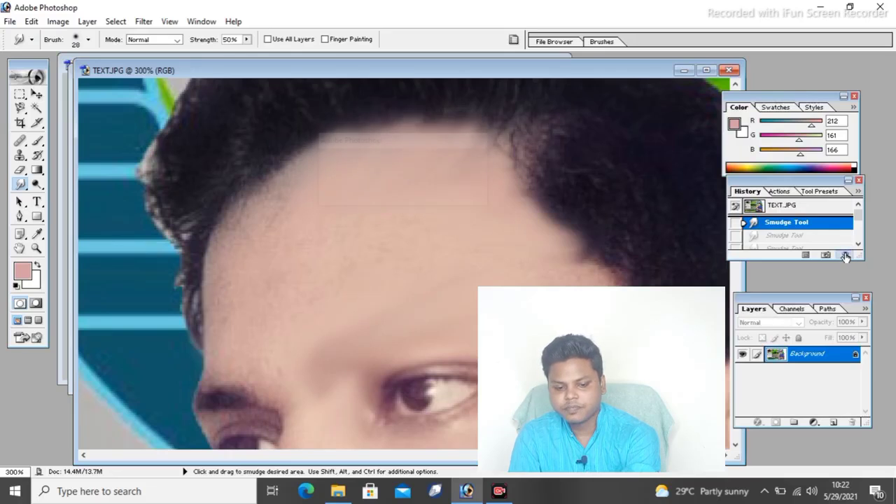
key("Escape")
left_click(846, 256)
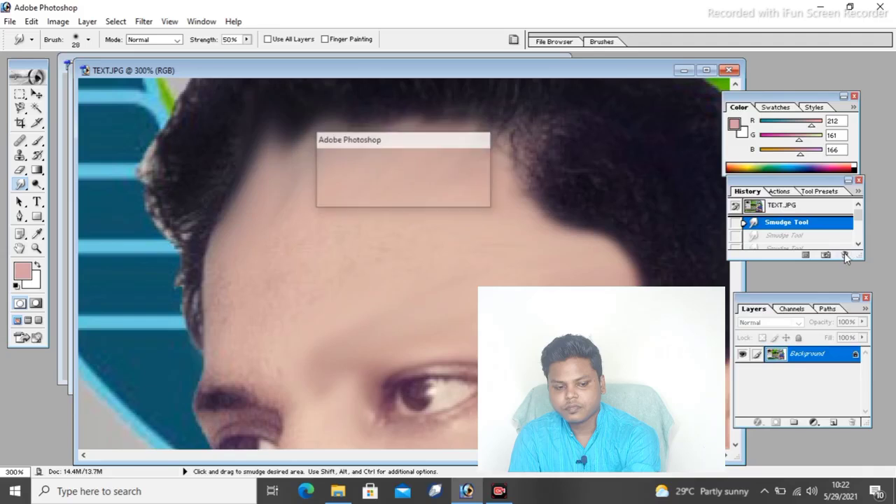
key("Escape")
left_click(846, 257)
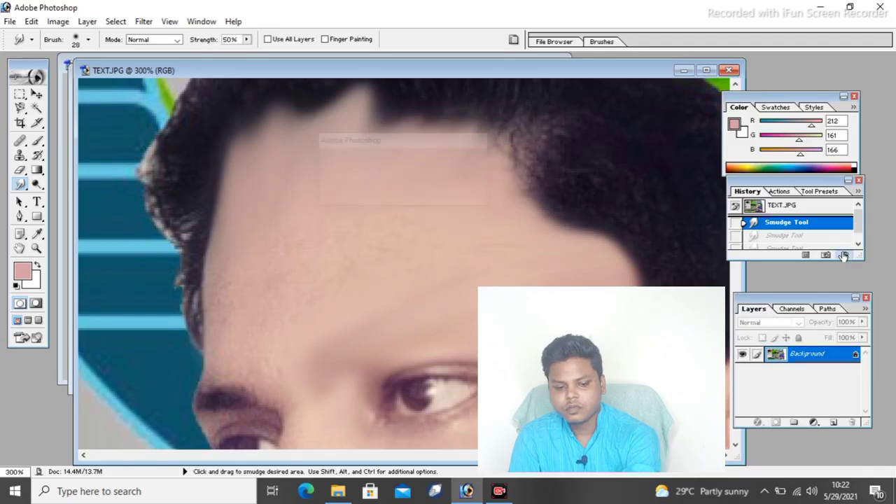
key("Return")
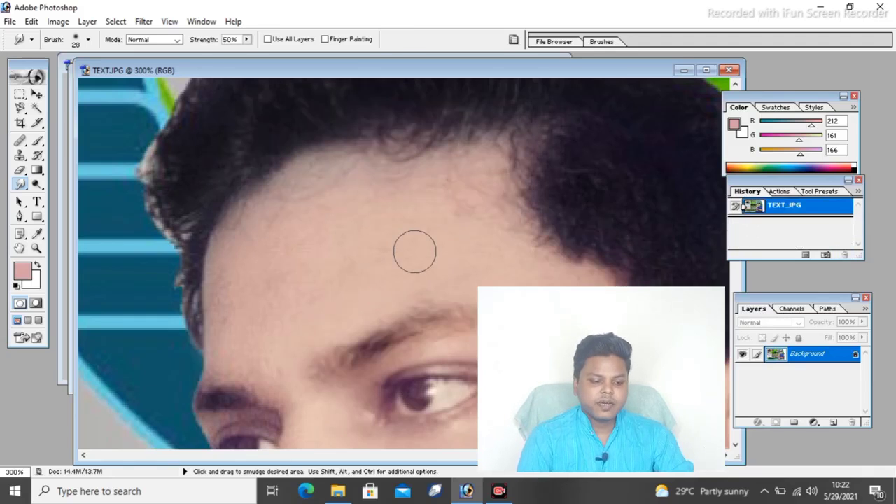
scroll(416, 248, "down", 3)
Step: Dodge the forehead with a trial stroke at 100% exposure
left_click(37, 185)
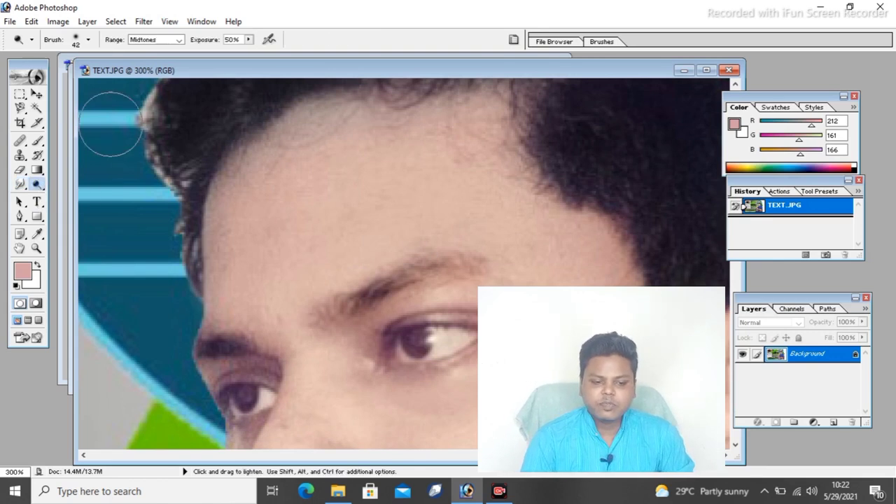
left_click(248, 39)
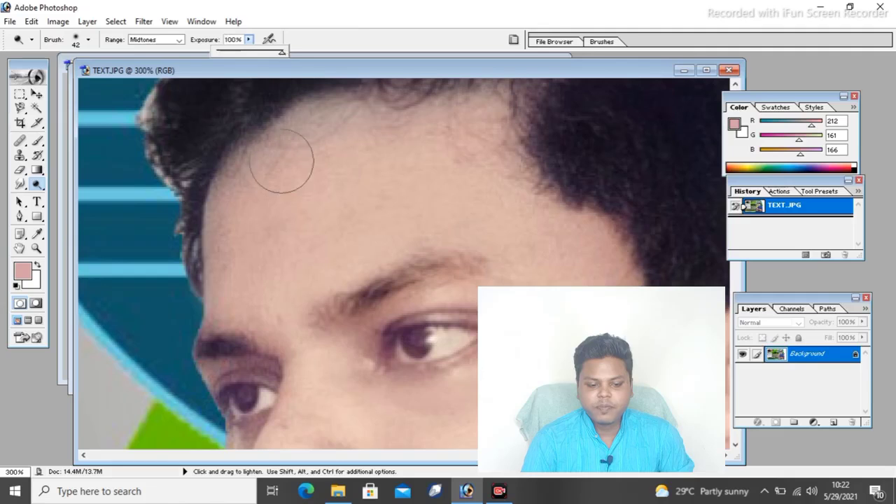
left_click_drag(282, 161, 385, 168)
left_click_drag(320, 161, 350, 196)
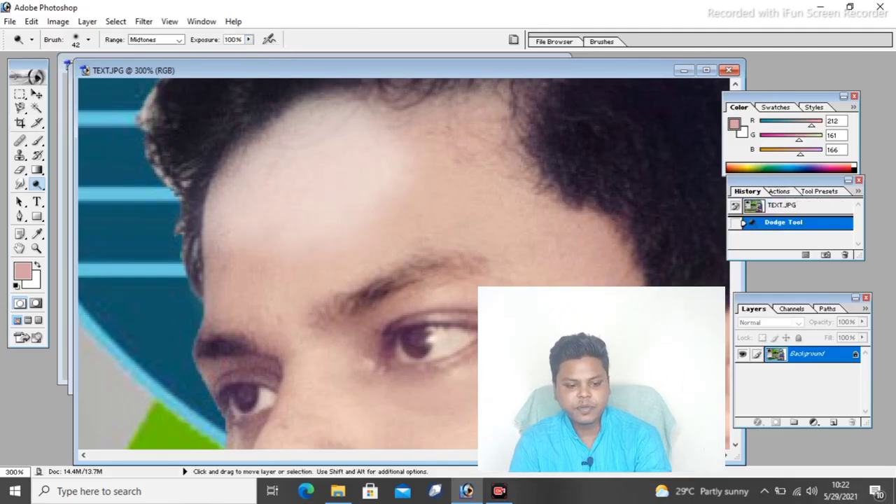
Step: Delete the trial dodge state from History and lower the exposure to 26%
left_click(248, 39)
right_click(774, 224)
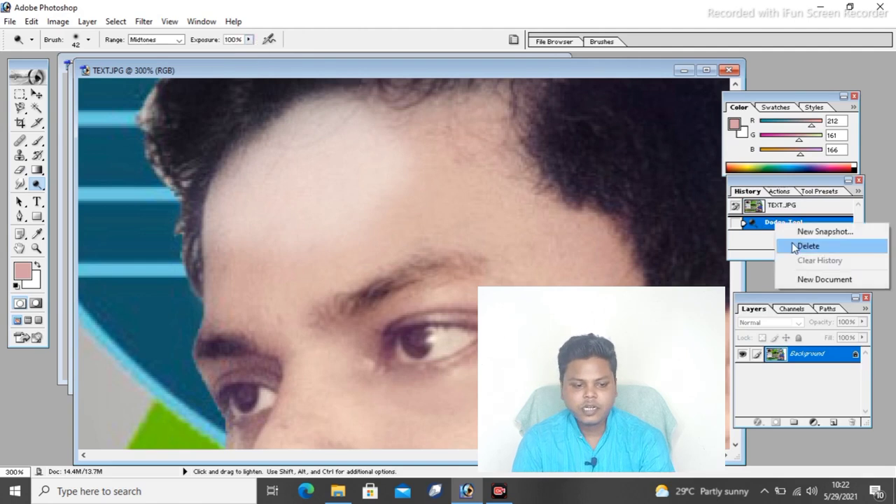
left_click(782, 245)
left_click(392, 199)
left_click(249, 39)
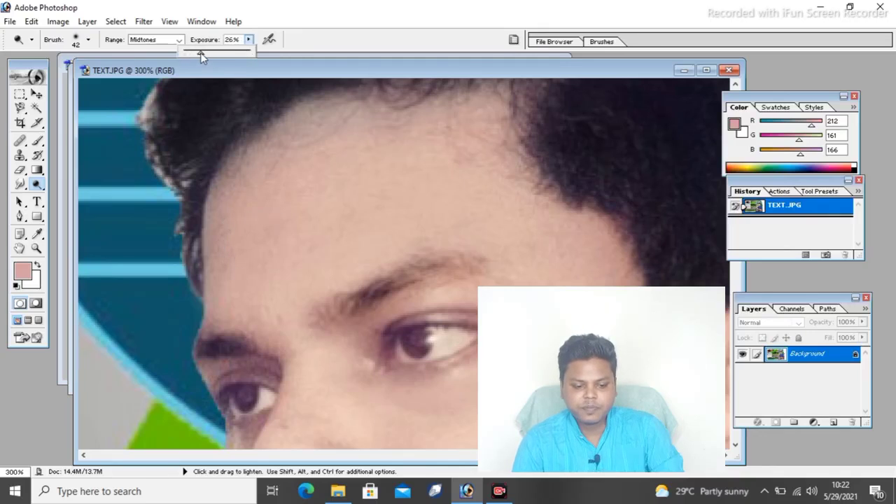
Step: Lighten the forehead, hairline edge and lower-left area with 26% exposure dodge strokes
left_click(332, 192)
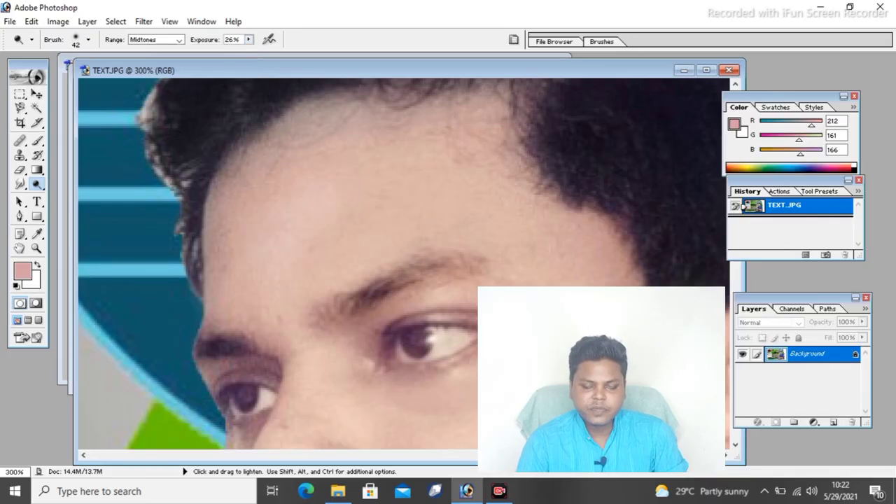
left_click(403, 206)
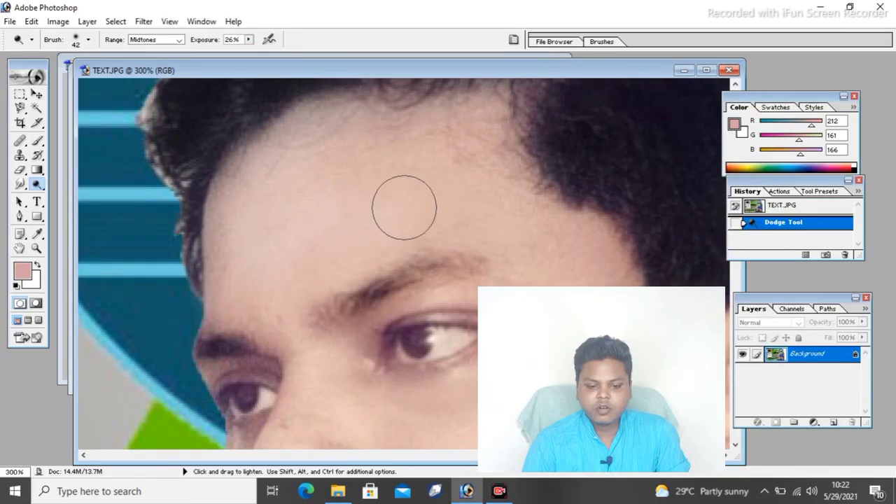
left_click_drag(500, 175, 448, 212)
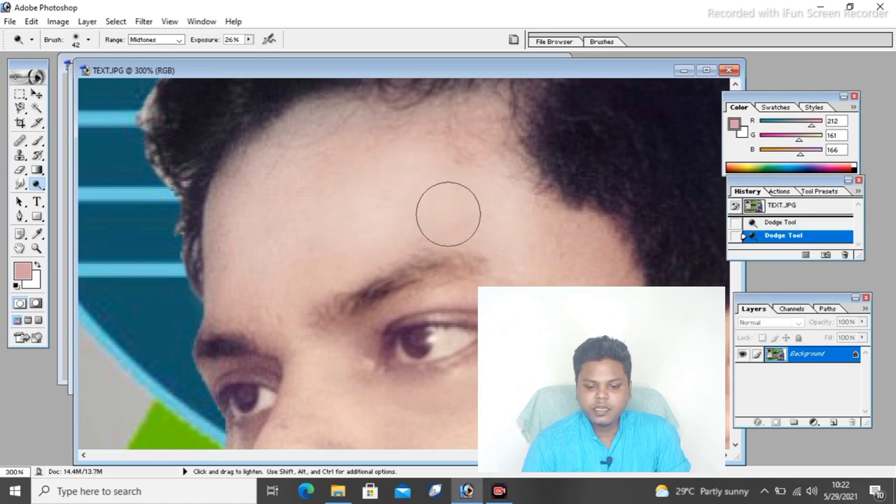
left_click(576, 296)
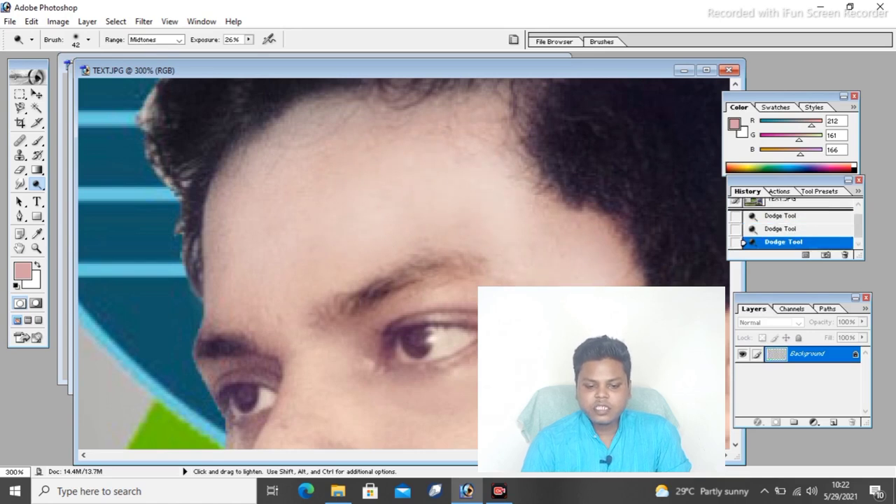
scroll(463, 245, "down", 5)
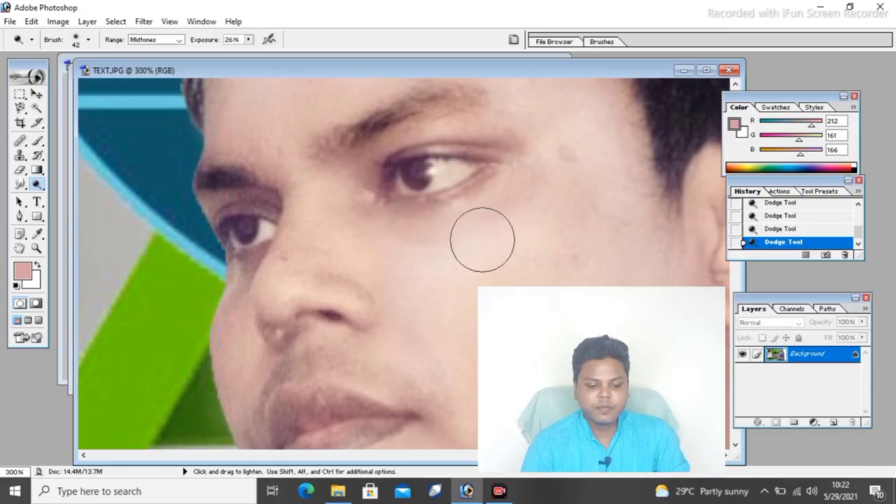
left_click_drag(145, 252, 150, 330)
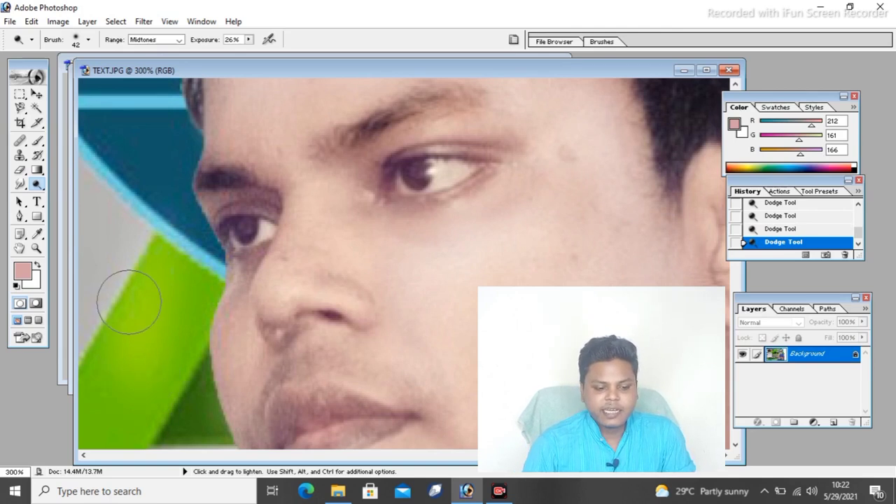
right_click(36, 185)
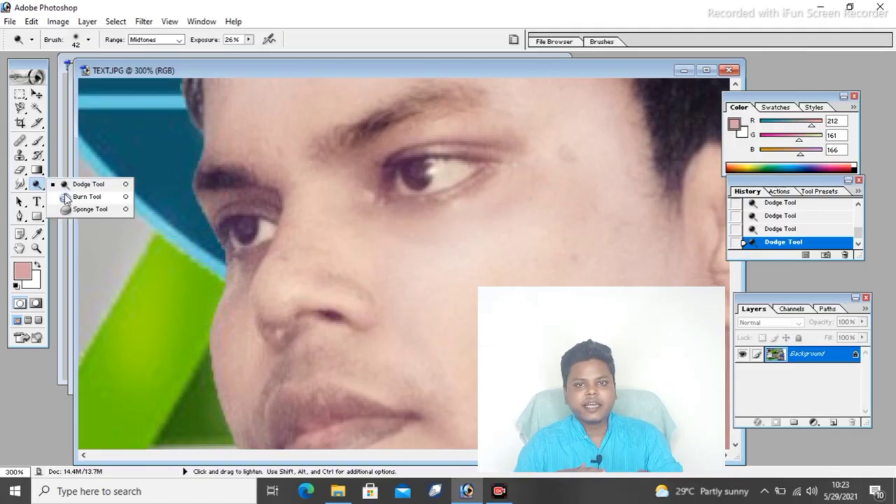
Step: Burn the cheek beside the nose to an orange-brown patch at 100% exposure, then choose the Sponge Tool
left_click(65, 197)
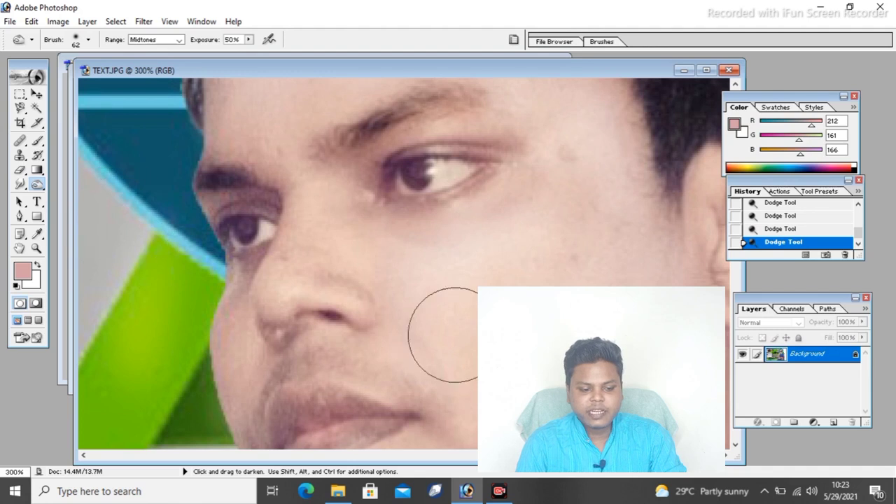
left_click_drag(38, 186, 77, 200)
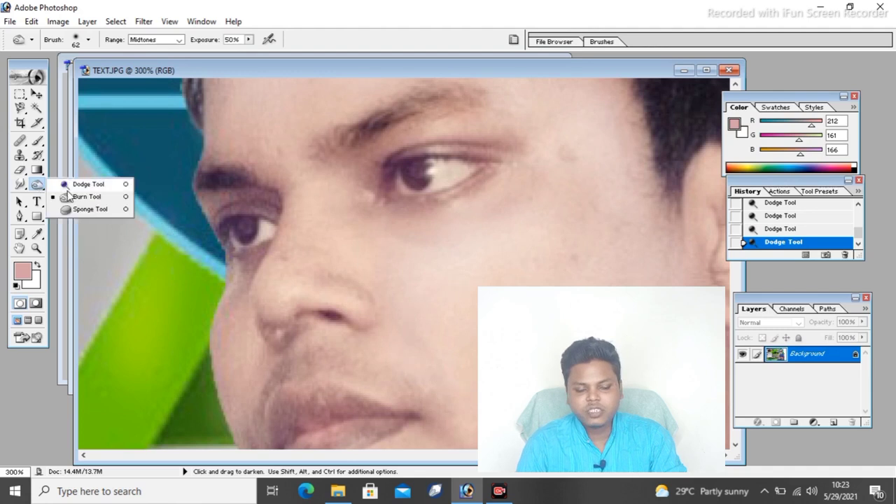
left_click(77, 199)
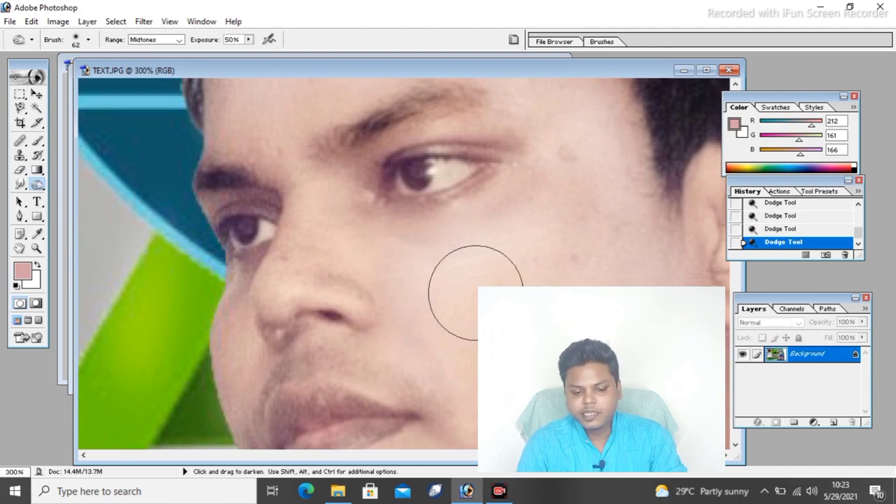
mouse_move(564, 308)
left_mouse_down()
mouse_move(547, 272)
mouse_move(531, 267)
left_mouse_up()
left_click(249, 40)
left_click_drag(250, 56, 284, 57)
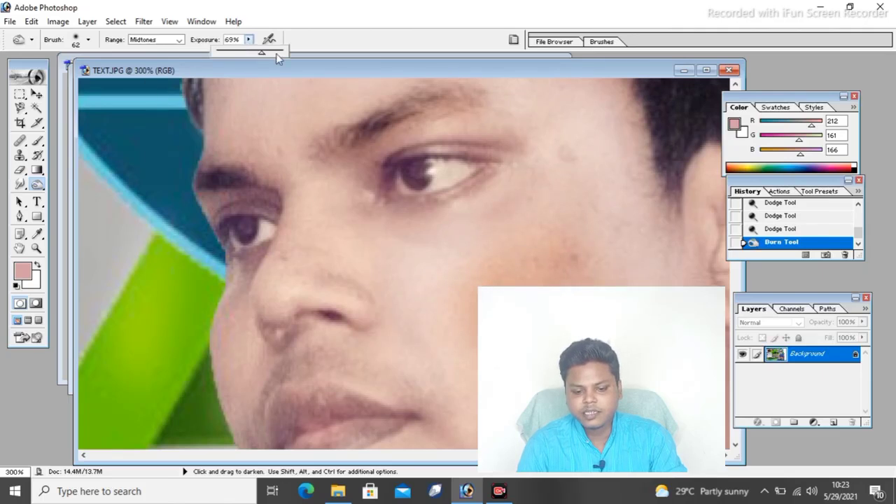
mouse_move(490, 234)
left_mouse_down()
mouse_move(516, 333)
mouse_move(518, 294)
left_mouse_up()
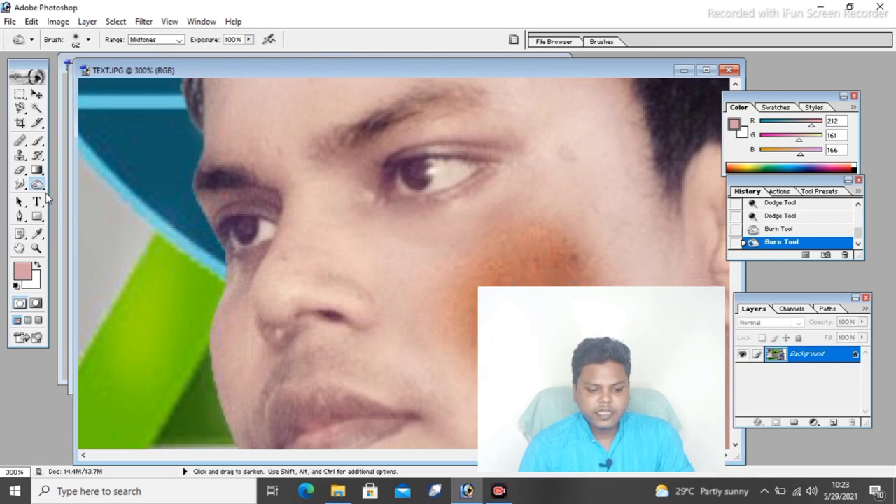
left_click_drag(38, 185, 56, 201)
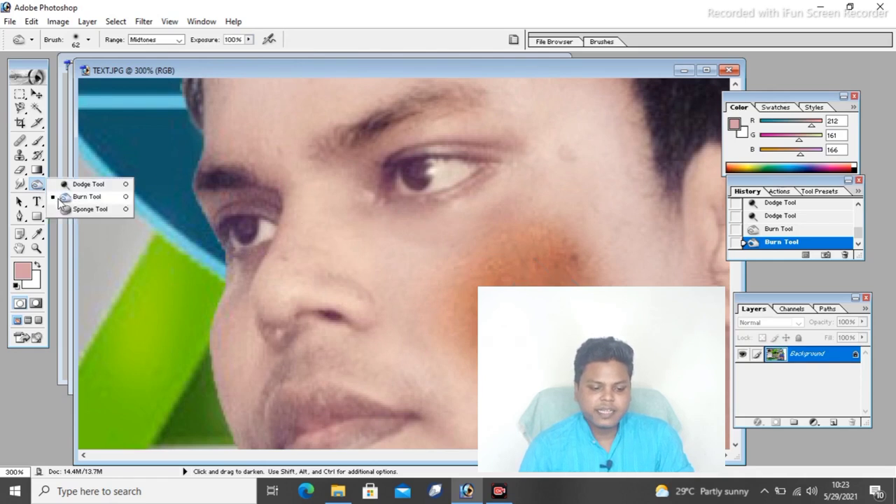
left_click_drag(71, 217, 70, 212)
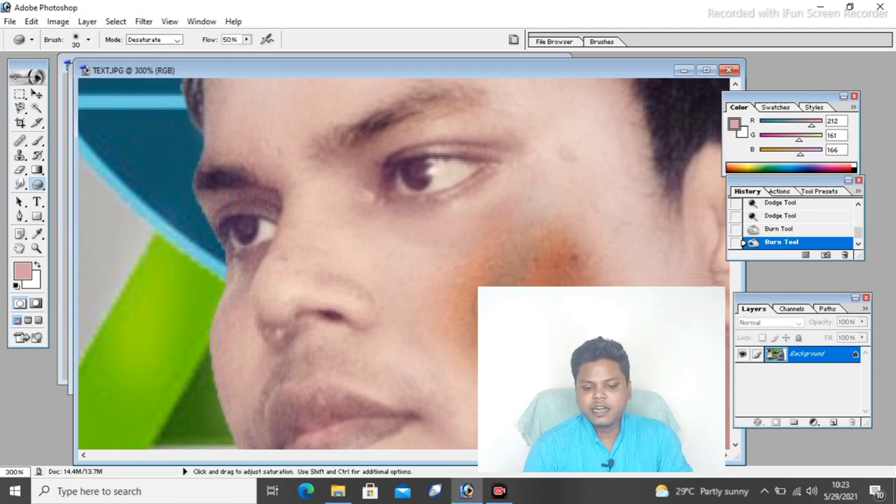
Step: Sponge-desaturate the cheek next to the burned patch and zoom out to 66.7%
mouse_move(508, 242)
left_mouse_down()
mouse_move(500, 219)
mouse_move(510, 230)
left_mouse_up()
scroll(506, 266, "up", 4)
scroll(507, 272, "up", 1)
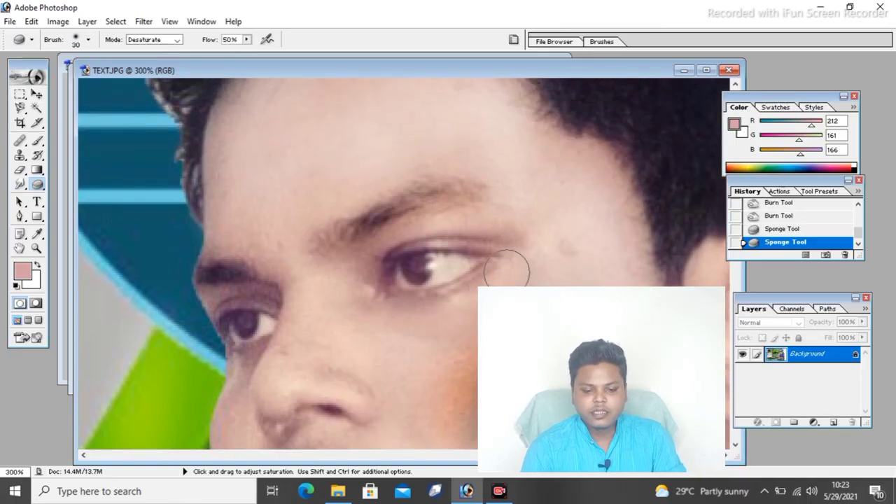
scroll(507, 272, "down", 3)
Step: With a 333 px sponge brush, desaturate the orange cheek patch and the hair to grey
right_click(525, 260)
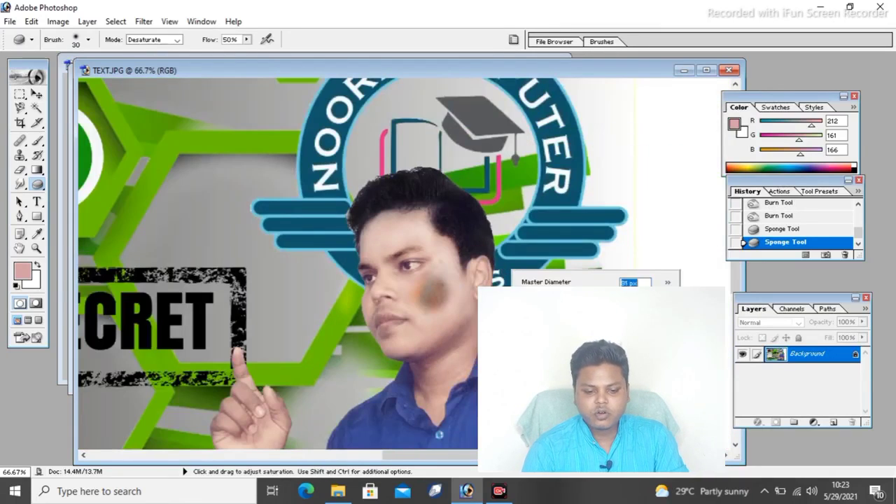
left_click(448, 327)
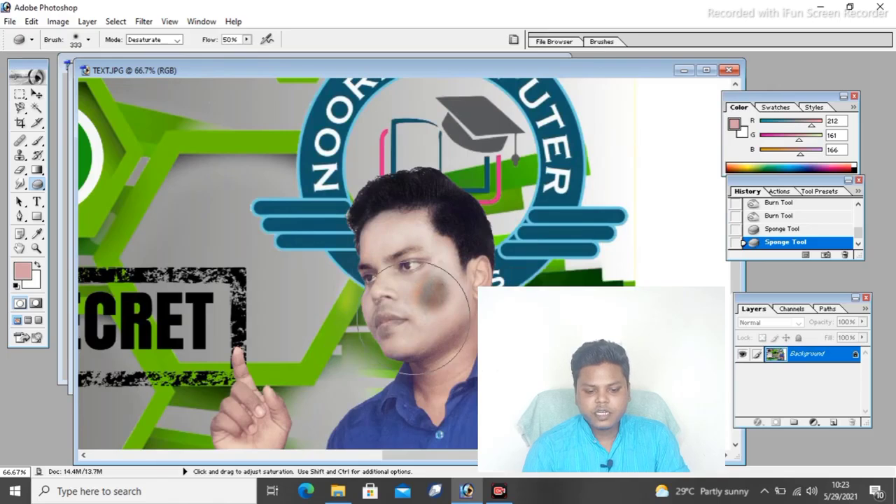
left_click_drag(448, 292, 435, 294)
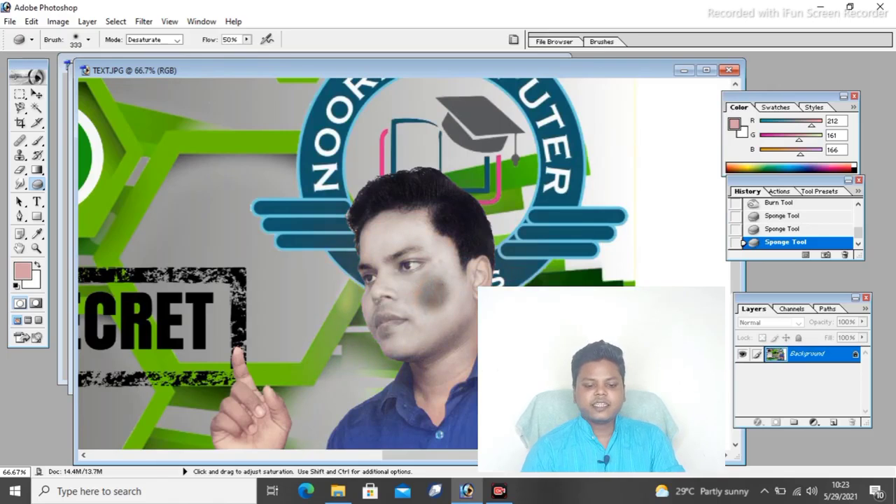
left_click(400, 220)
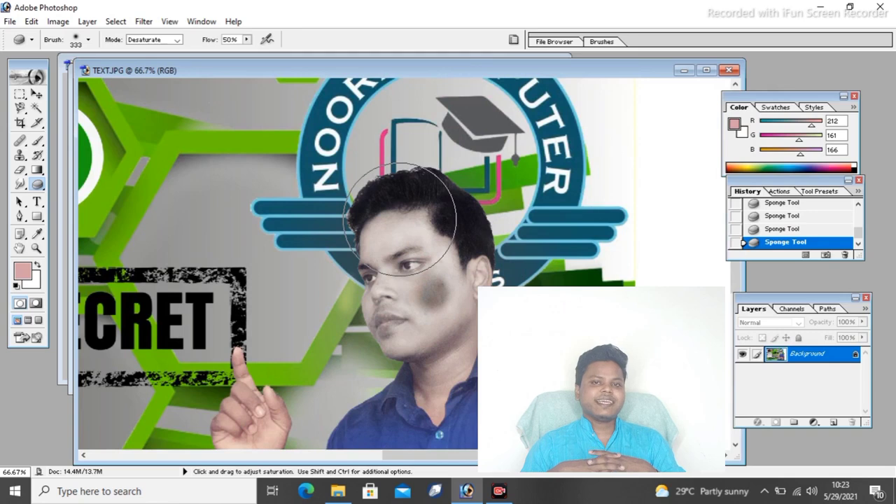